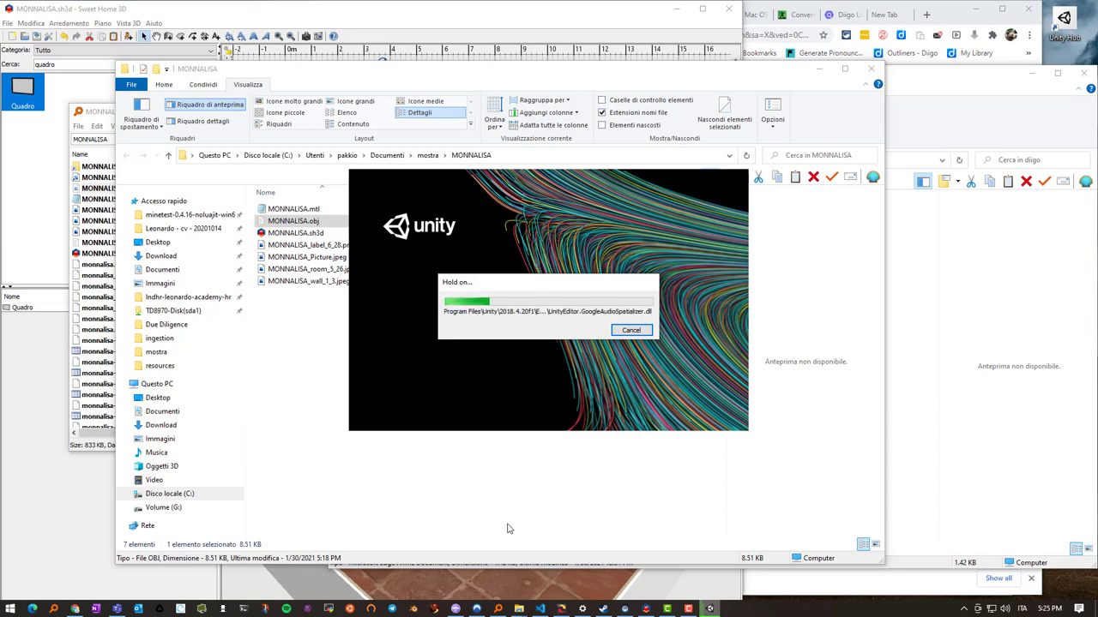
Bring the MONNALISA folder window to the front and move it clear of the Unity loading window
{"action": "mouse_move", "coordinate": [518, 609]}
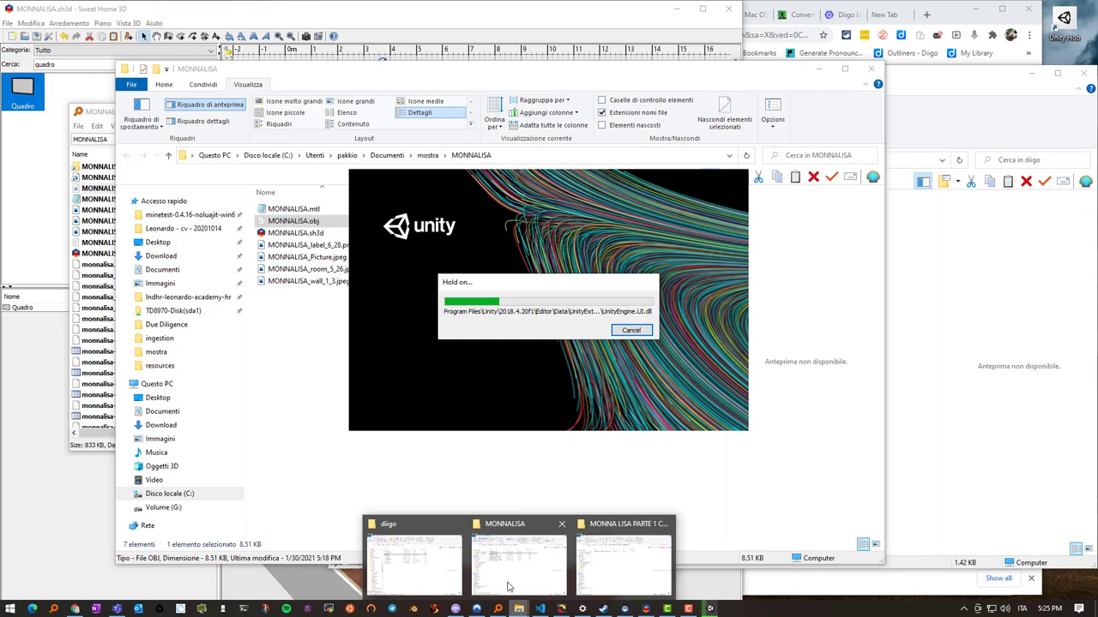
{"action": "left_click", "coordinate": [509, 583]}
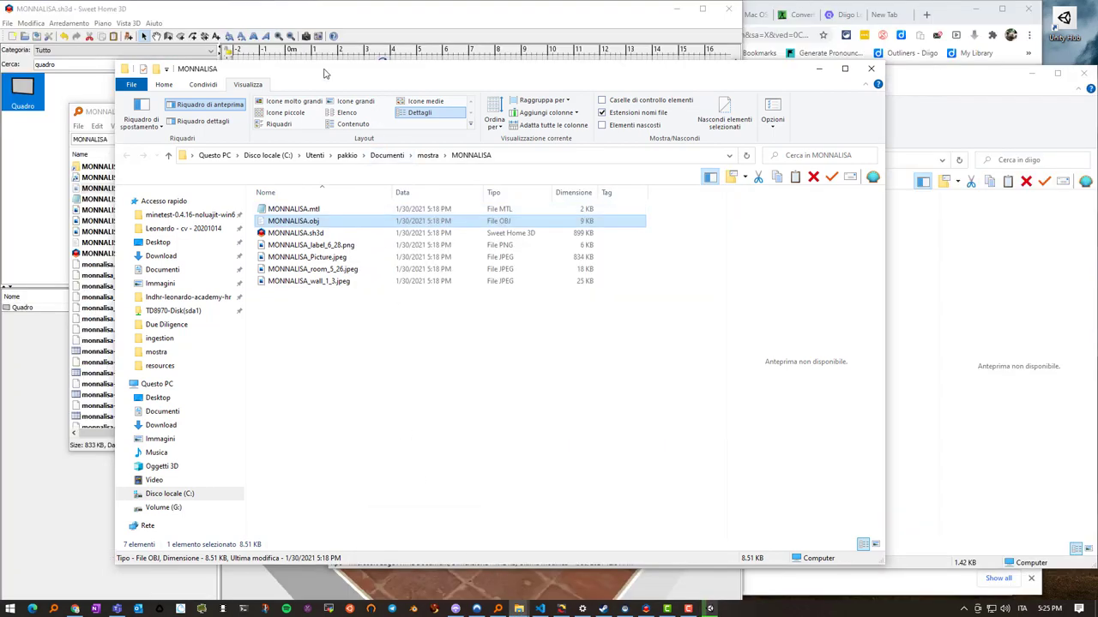
{"action": "left_click_drag", "start_coordinate": [324, 73], "coordinate": [843, 90]}
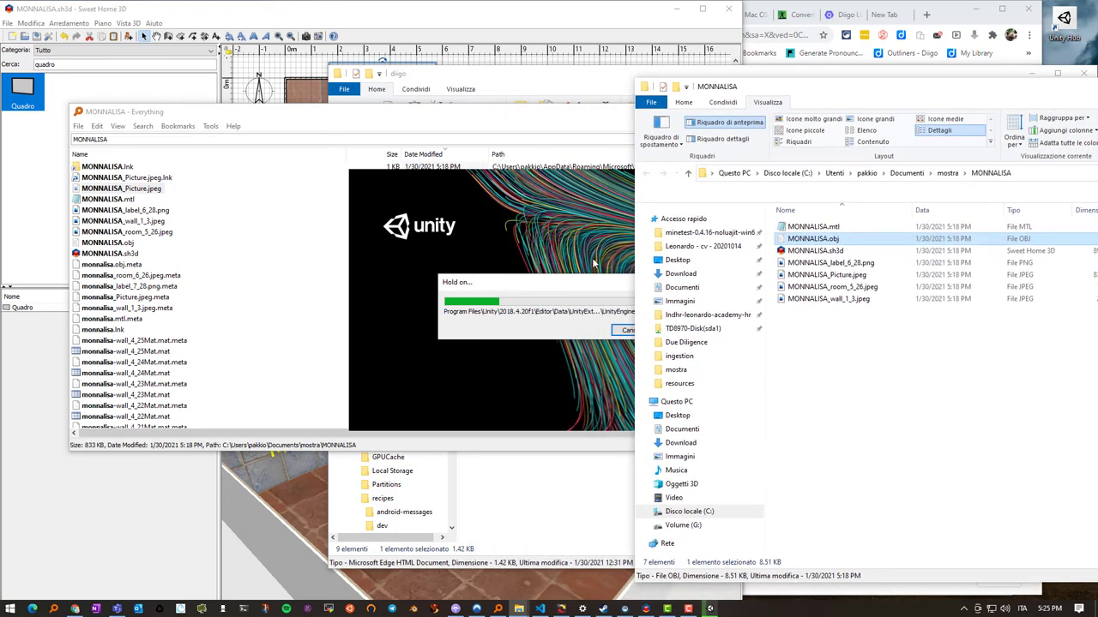
Switch to Chrome and search the web for "VRCHAT DOWNLOAD"
{"action": "left_click", "coordinate": [75, 610]}
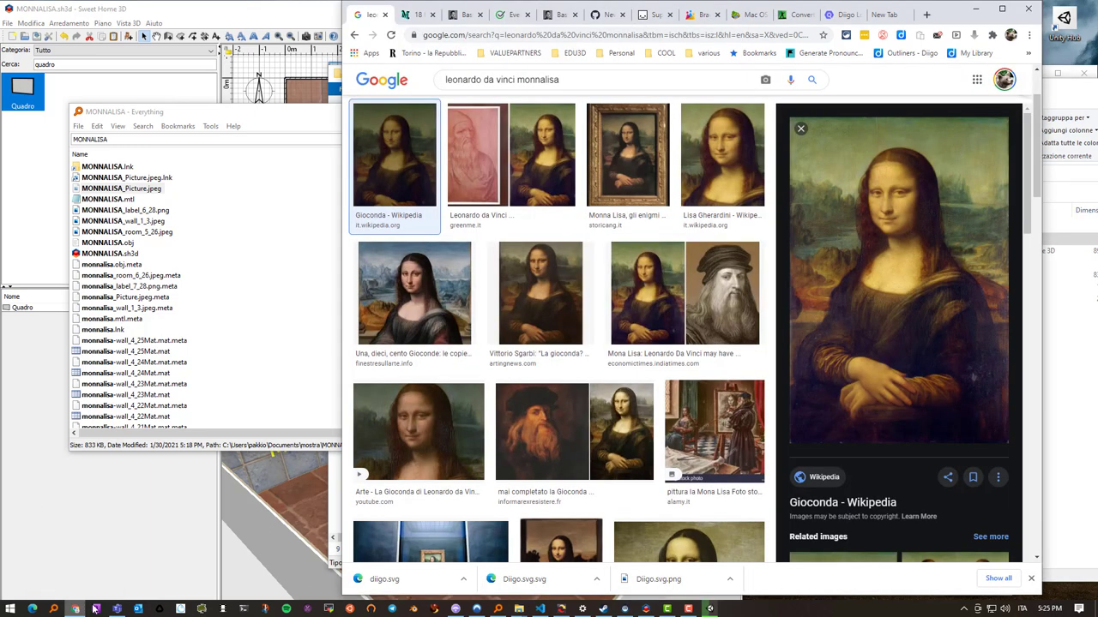
{"action": "left_click", "coordinate": [525, 36]}
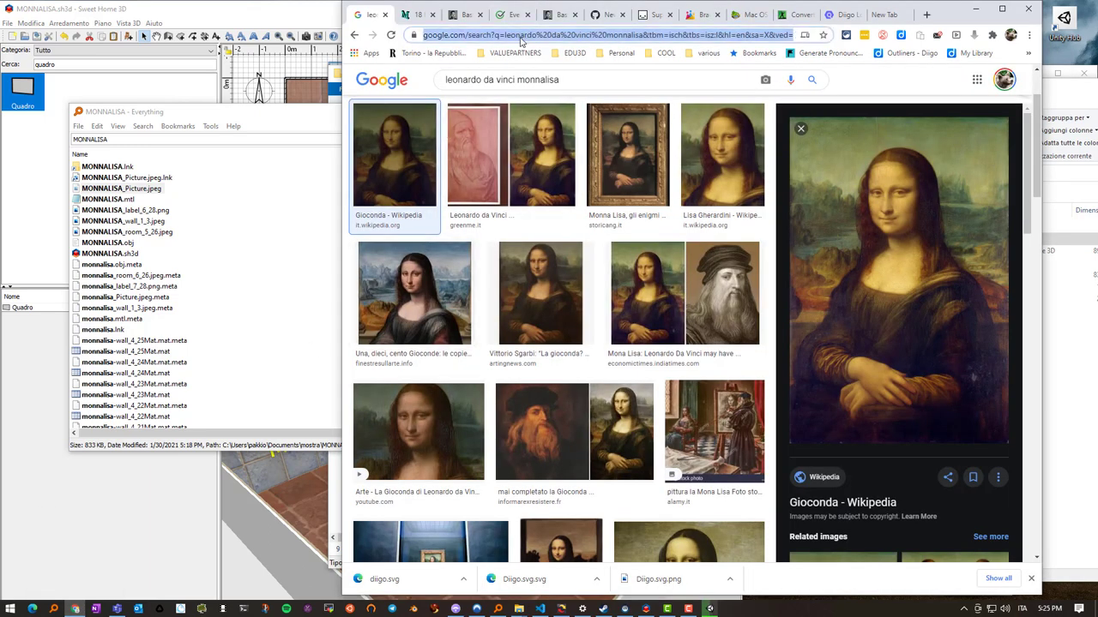
{"action": "type", "text": "VRCHA"}
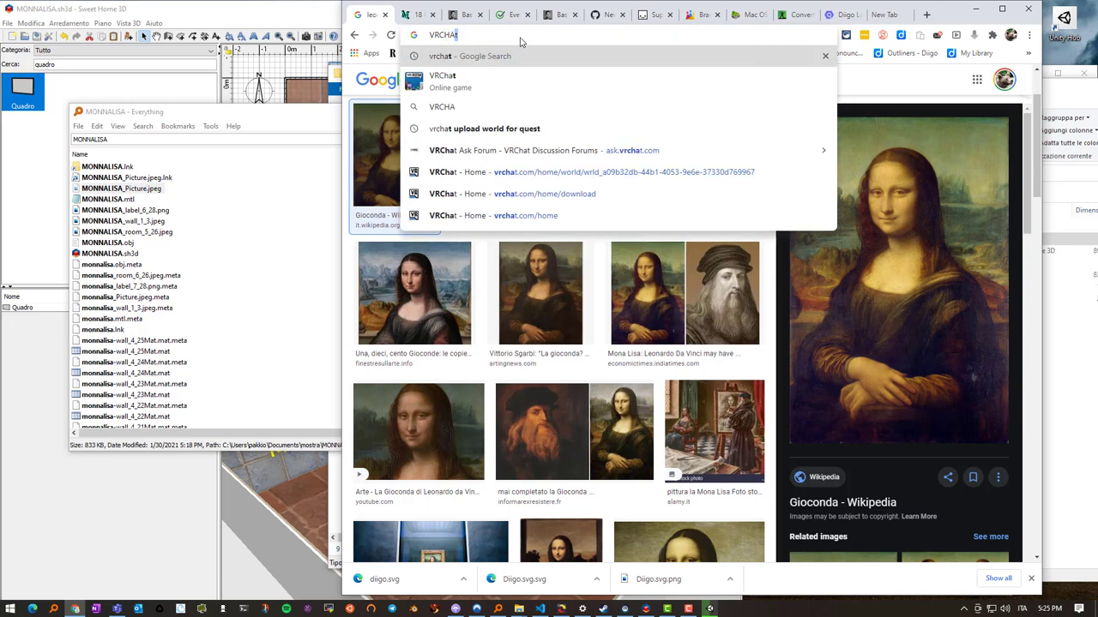
{"action": "type", "text": "T DOWNLOAD"}
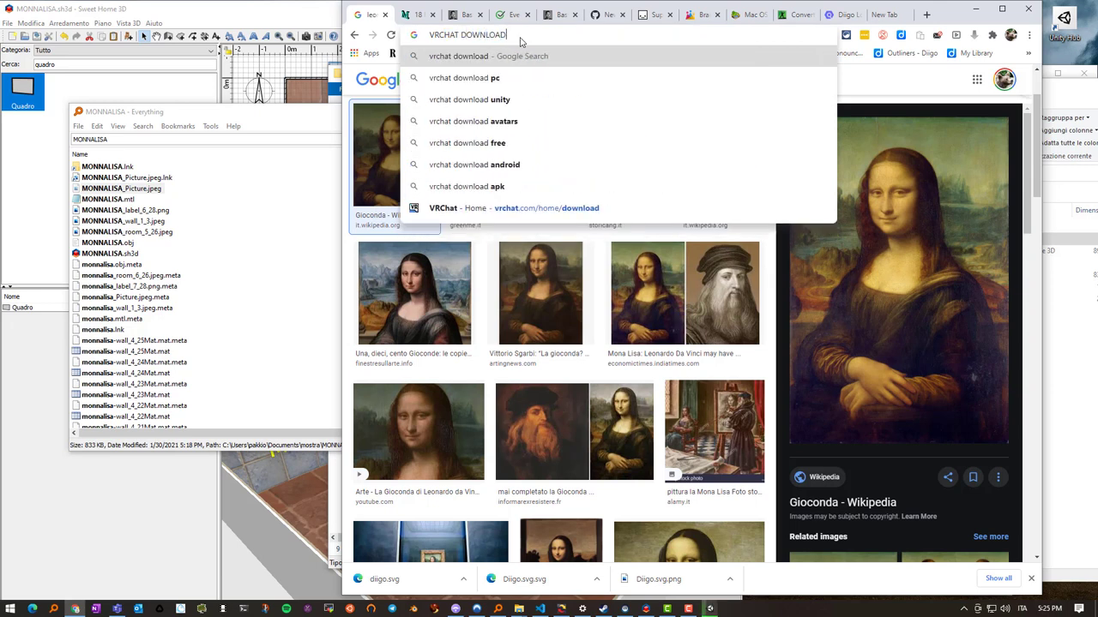
{"action": "key", "text": "Return"}
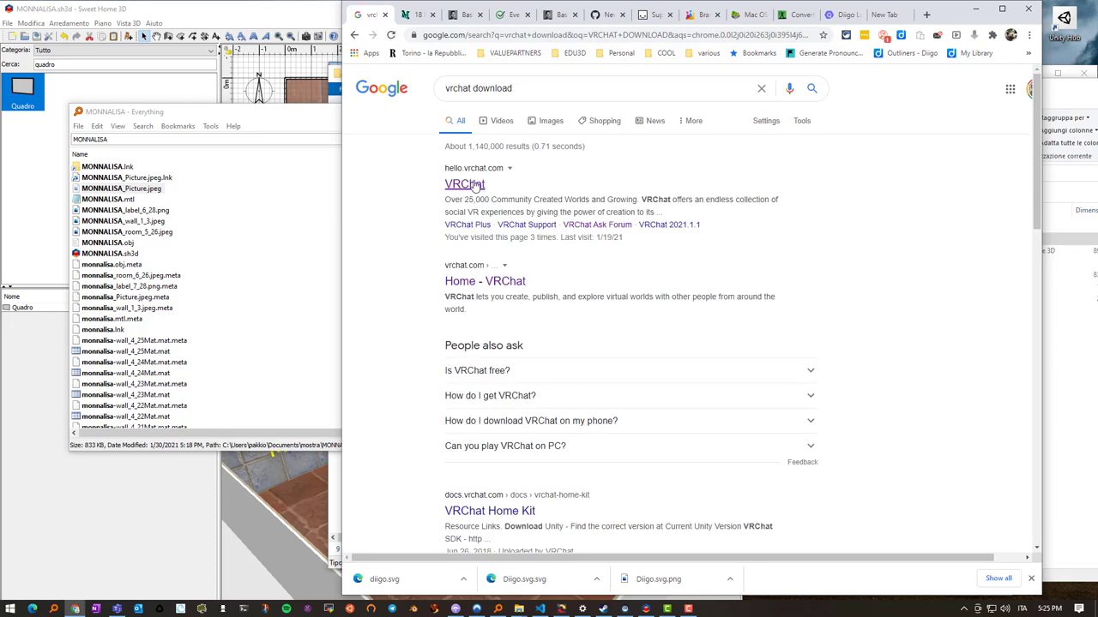
Open the VRChat home site from the search results, enter the account area and view its Download page
{"action": "left_click", "coordinate": [485, 283]}
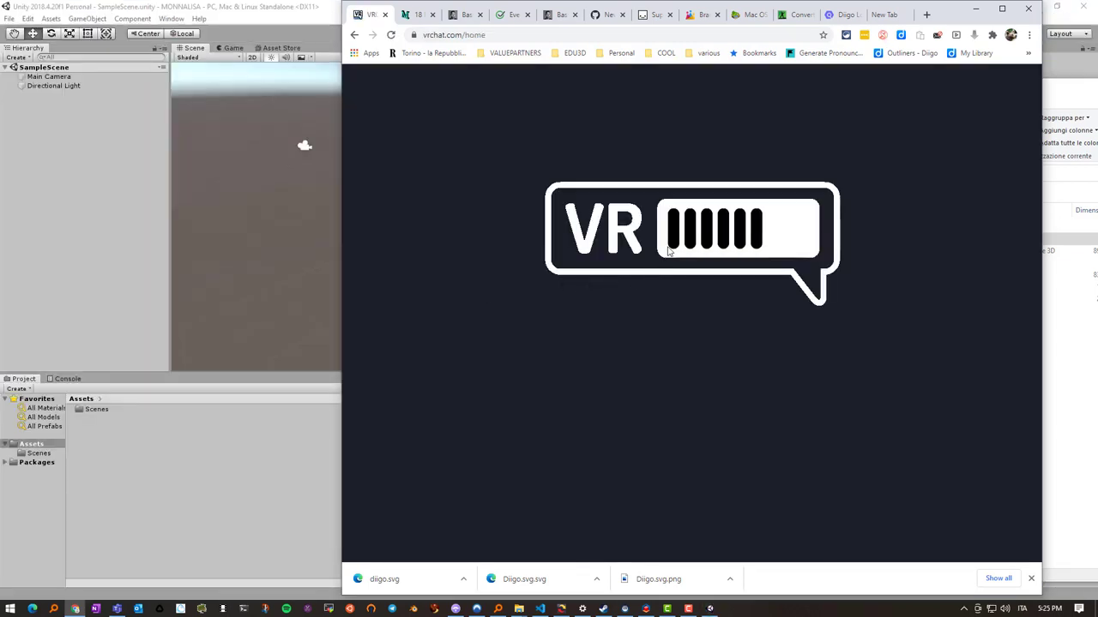
{"action": "left_click", "coordinate": [758, 281]}
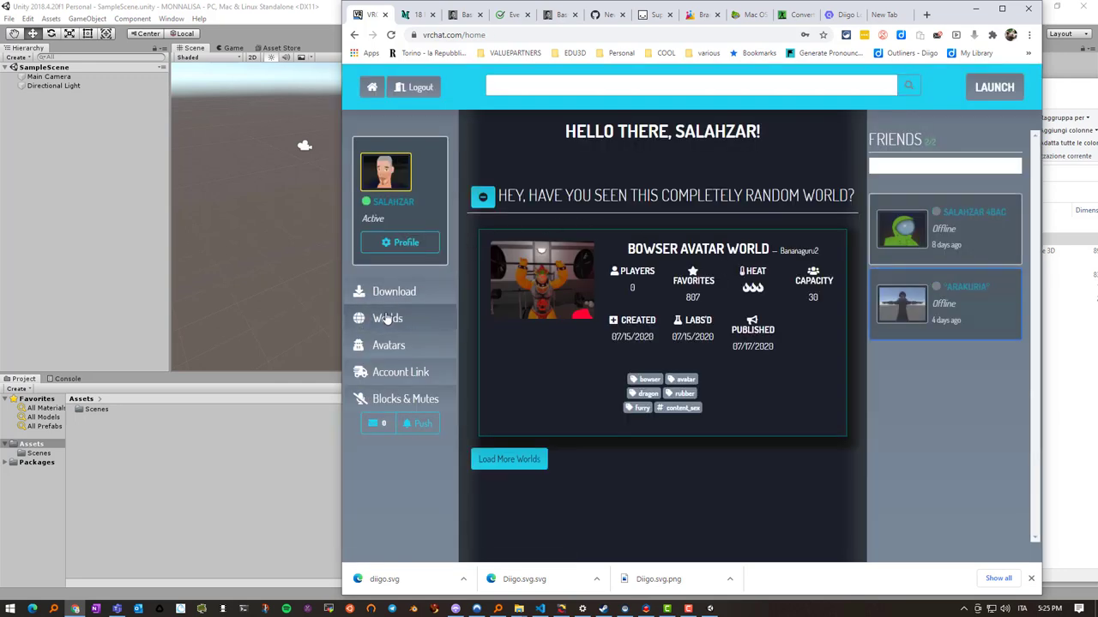
{"action": "left_click", "coordinate": [393, 291]}
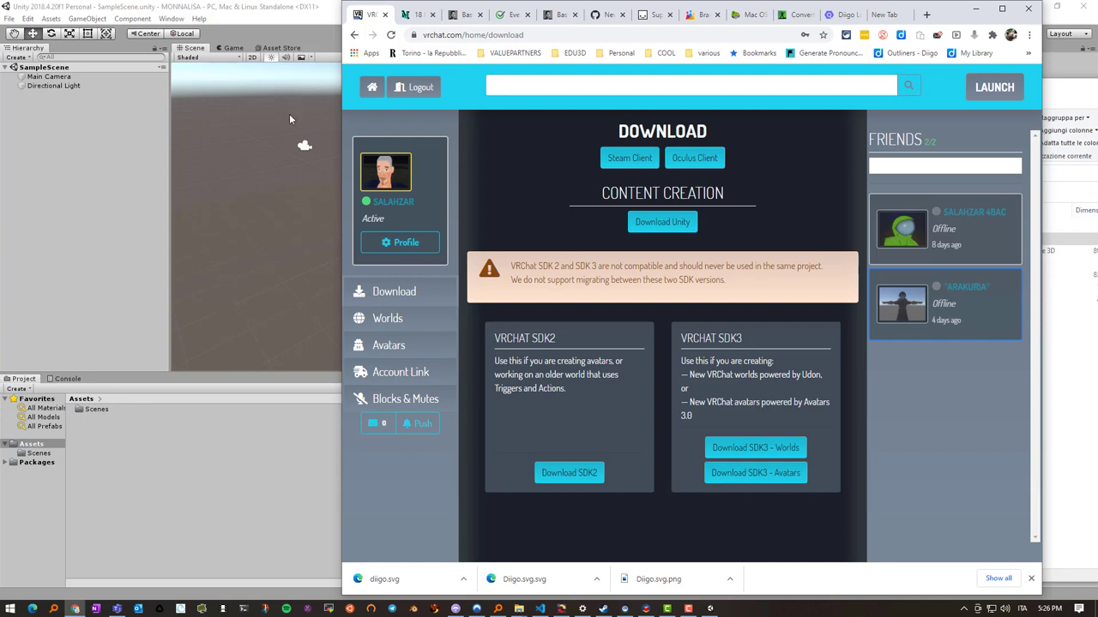
Switch to Unity and import MONNALISA.mtl, MONNALISA.obj and the label, Picture, room and wall images from the MONNALISA folder into Assets
{"action": "left_click", "coordinate": [283, 27]}
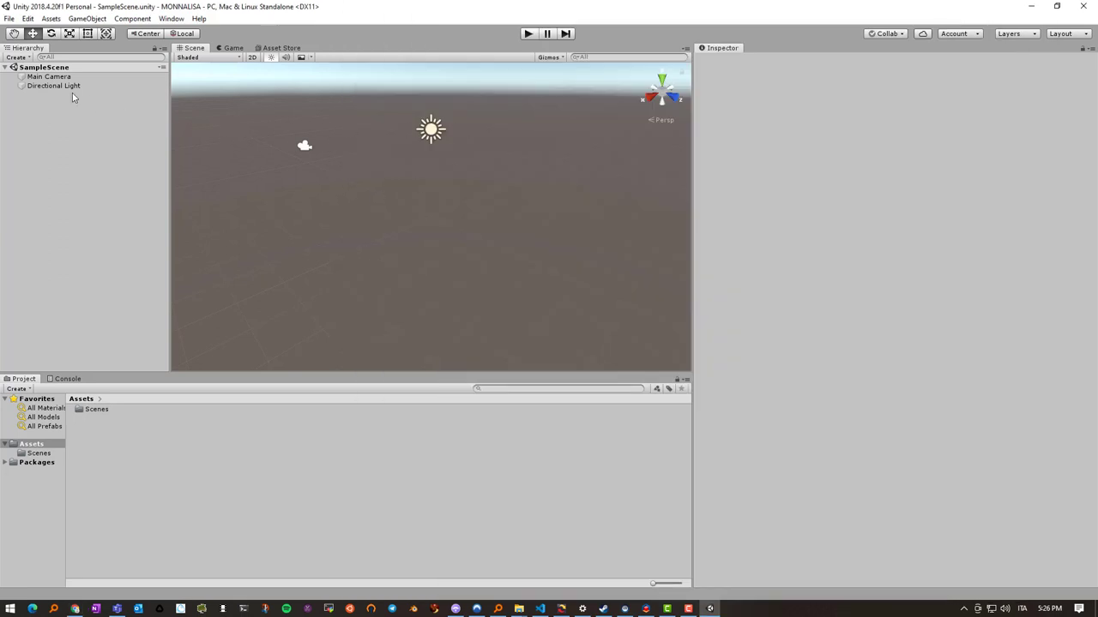
{"action": "left_click", "coordinate": [33, 445]}
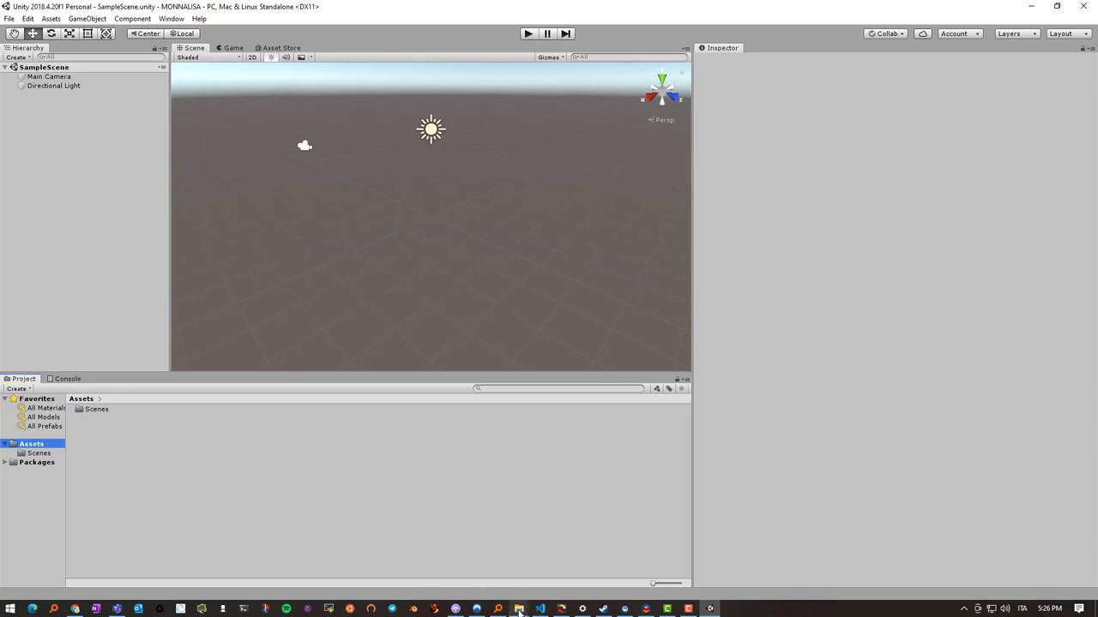
{"action": "mouse_move", "coordinate": [519, 610]}
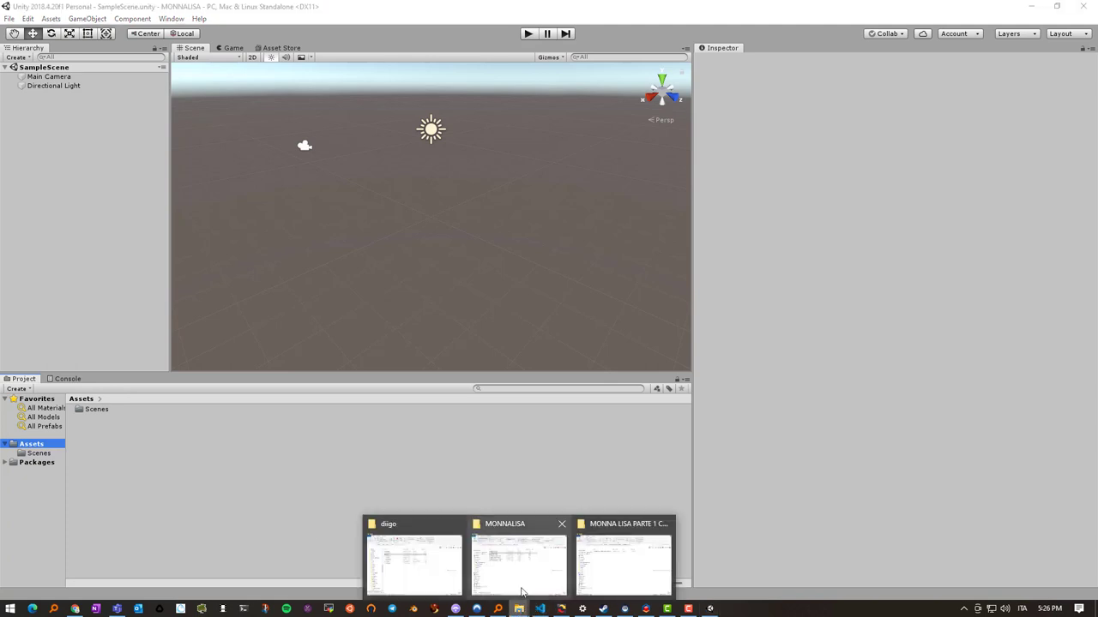
{"action": "left_click", "coordinate": [519, 564]}
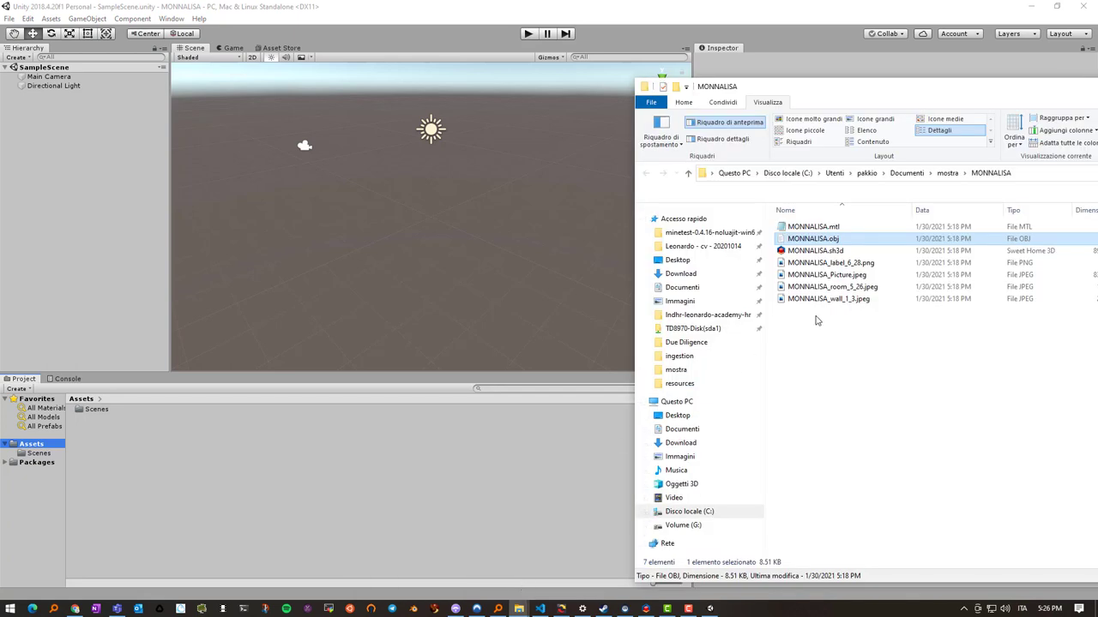
{"action": "left_click", "coordinate": [818, 230], "text": "ctrl"}
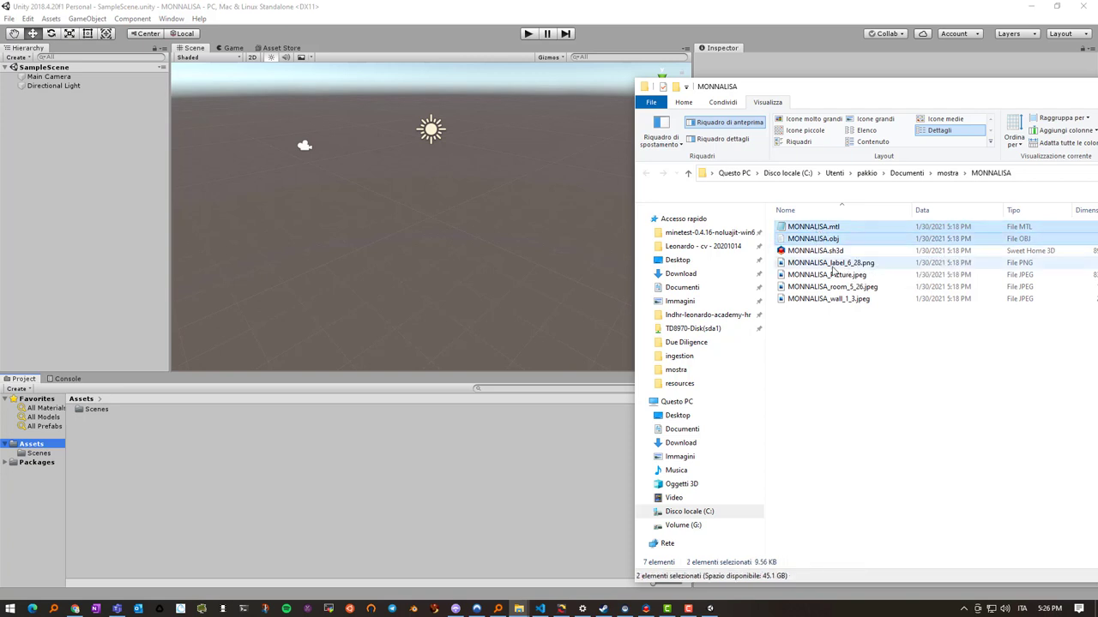
{"action": "left_click", "coordinate": [828, 262], "text": "ctrl"}
{"action": "left_click", "coordinate": [829, 274], "text": "ctrl"}
{"action": "left_click", "coordinate": [831, 286], "text": "ctrl"}
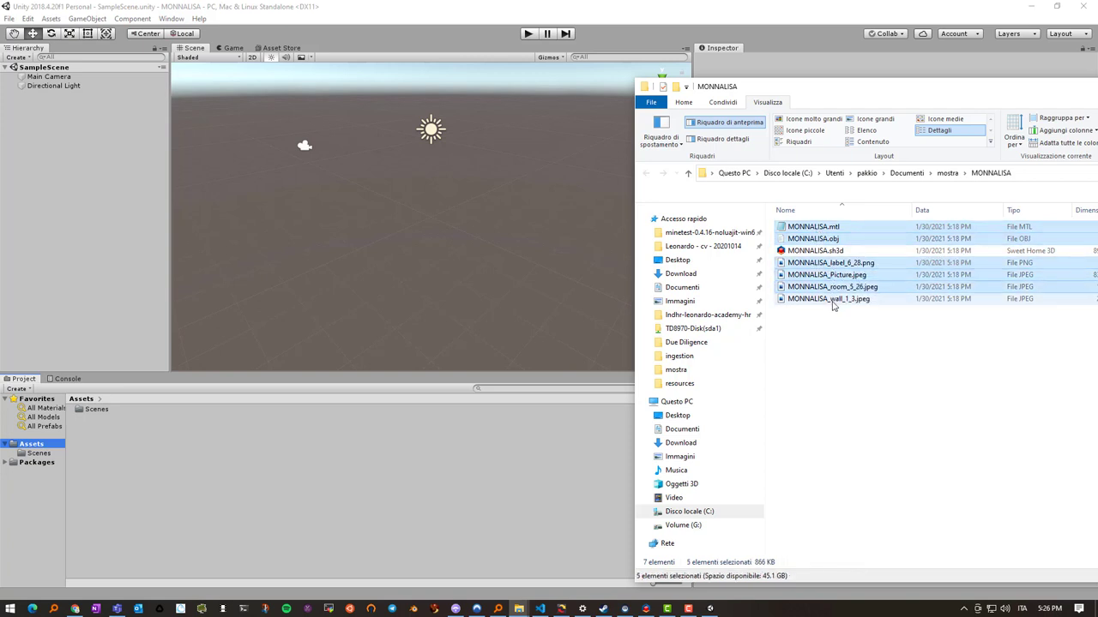
{"action": "left_click", "coordinate": [830, 299], "text": "ctrl"}
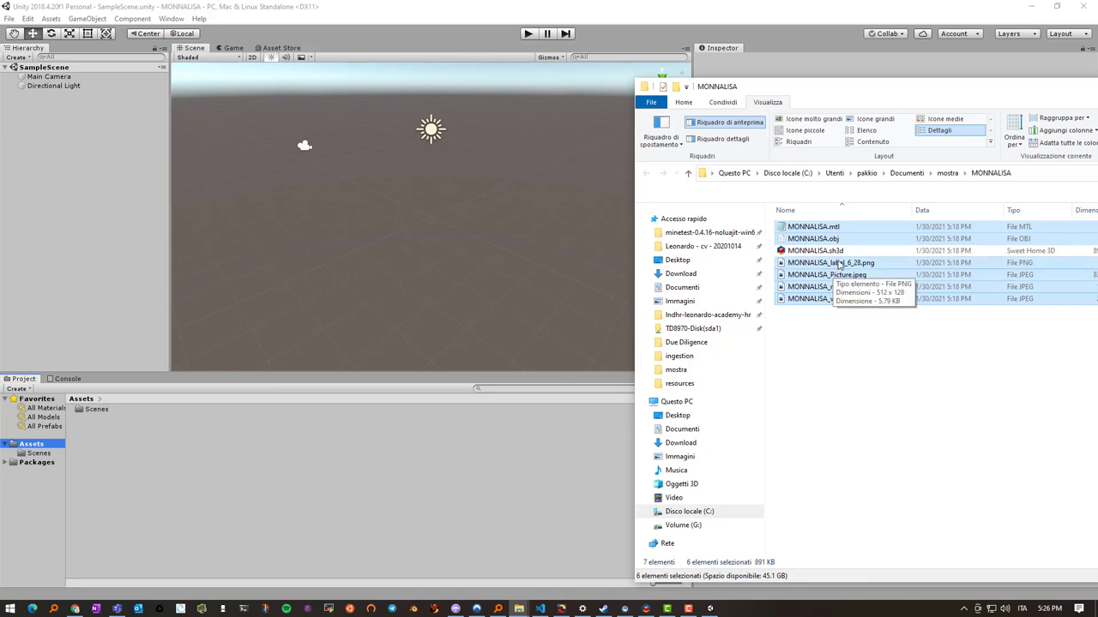
{"action": "left_click_drag", "start_coordinate": [838, 264], "coordinate": [169, 463]}
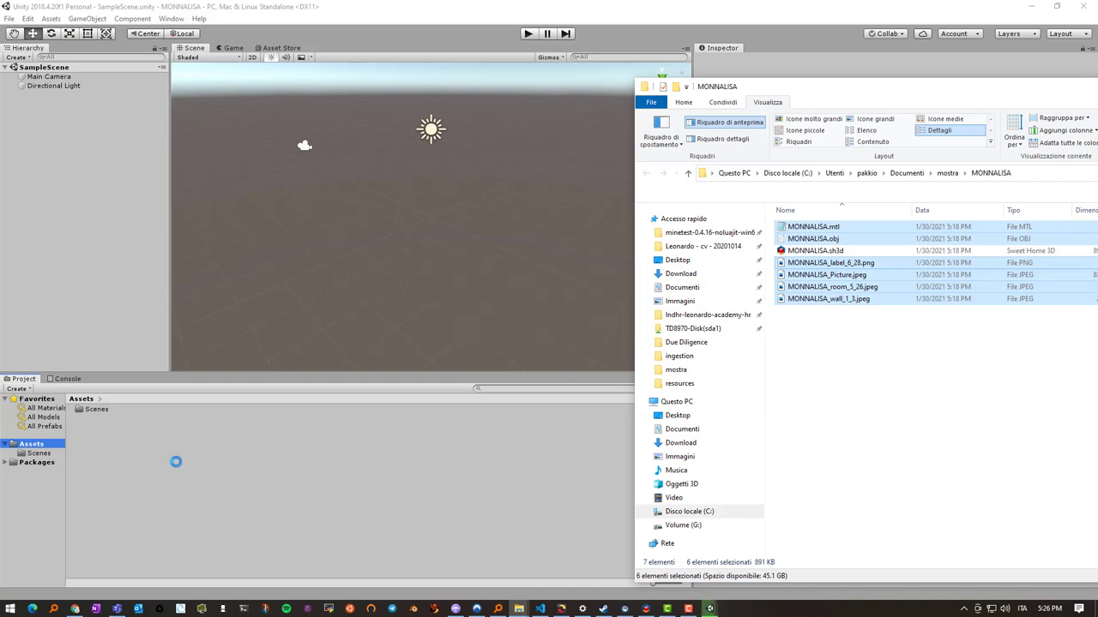
{"action": "left_click", "coordinate": [146, 496]}
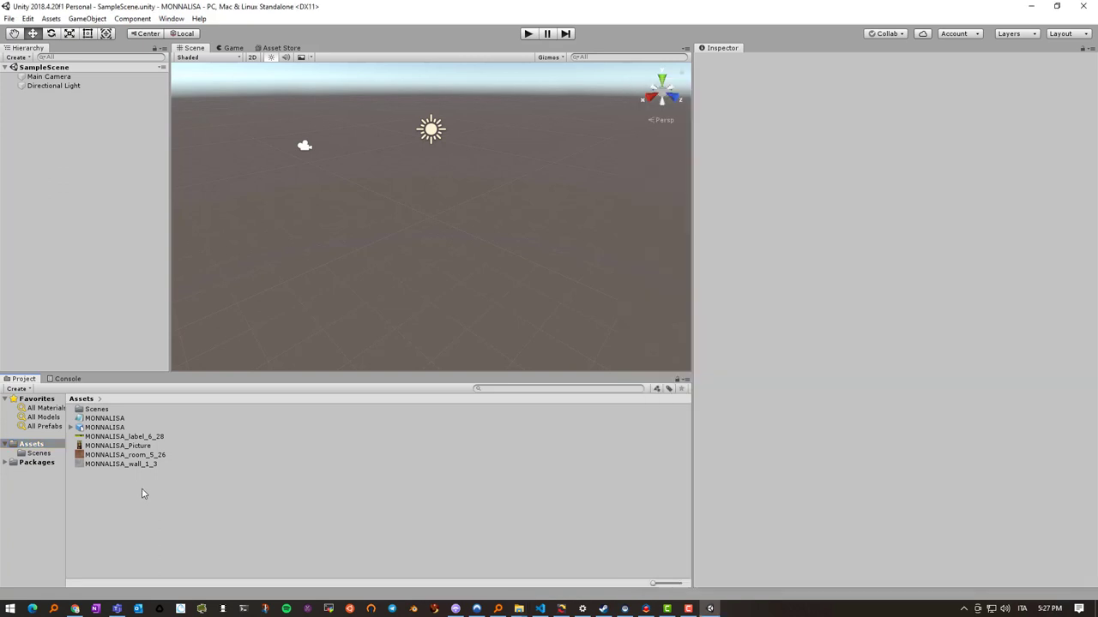
Examine the imported MONNALISA.obj model in an enlarged preview and place it in the scene
{"action": "left_click", "coordinate": [102, 427]}
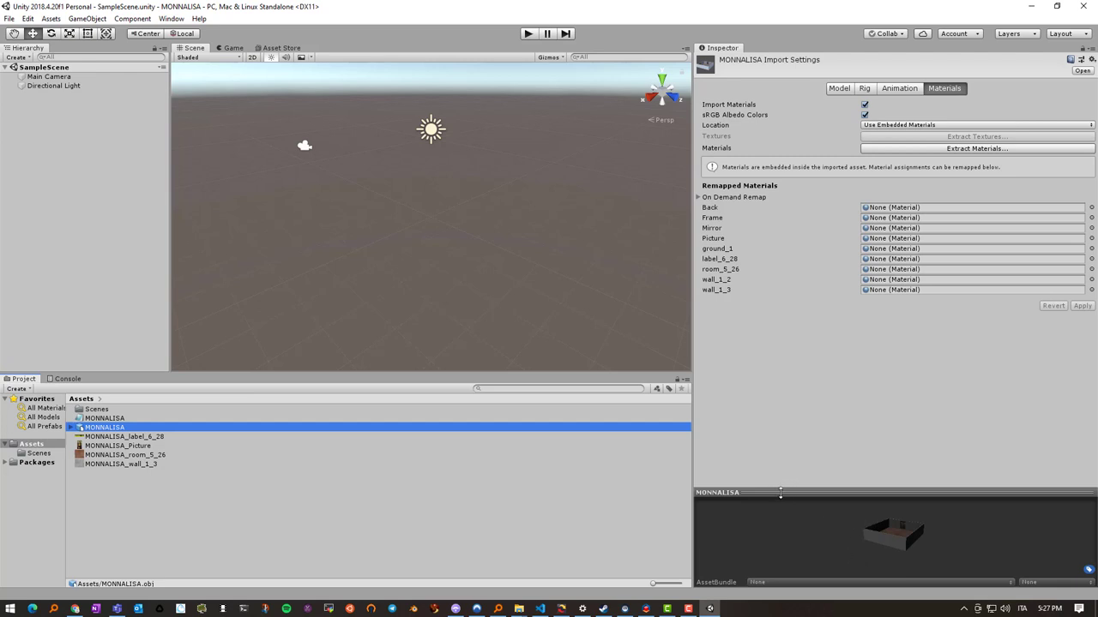
{"action": "left_click_drag", "start_coordinate": [762, 493], "coordinate": [762, 370]}
{"action": "mouse_move", "coordinate": [881, 482]}
{"action": "left_mouse_down"}
{"action": "mouse_move", "coordinate": [800, 488]}
{"action": "mouse_move", "coordinate": [777, 528]}
{"action": "mouse_move", "coordinate": [962, 510]}
{"action": "mouse_move", "coordinate": [905, 500]}
{"action": "mouse_move", "coordinate": [985, 524]}
{"action": "mouse_move", "coordinate": [918, 517]}
{"action": "mouse_move", "coordinate": [883, 493]}
{"action": "left_mouse_up"}
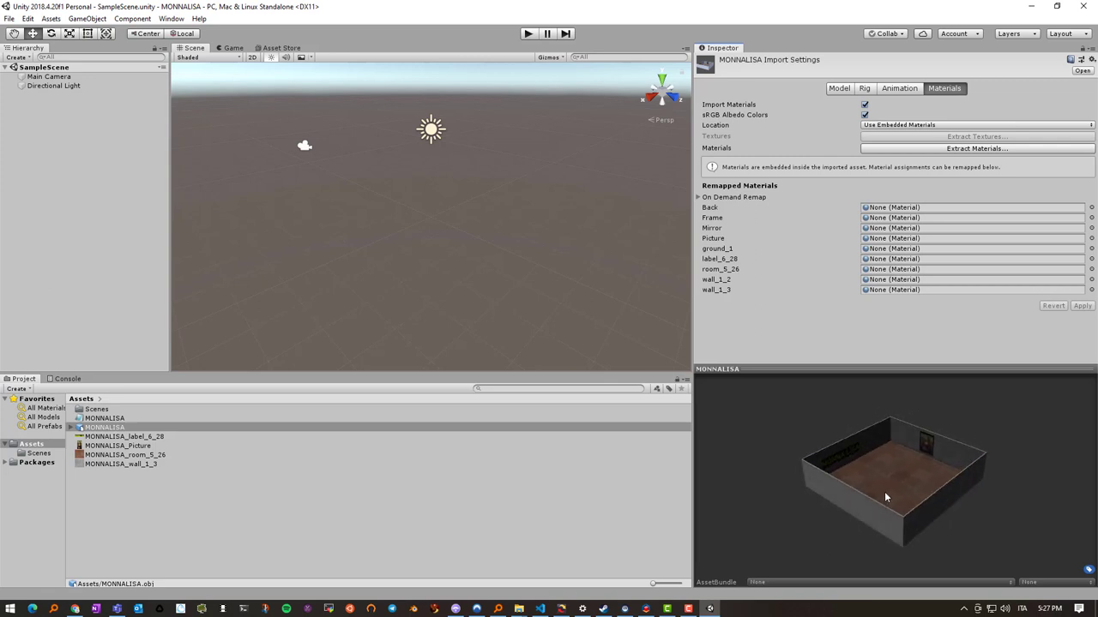
{"action": "left_click", "coordinate": [109, 419]}
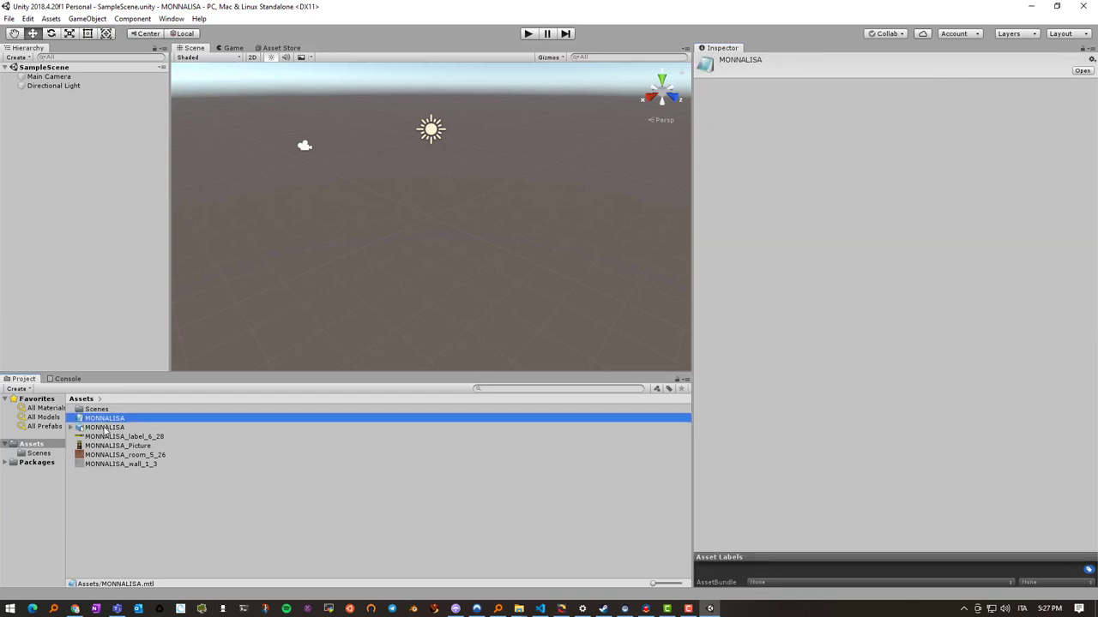
{"action": "left_click", "coordinate": [105, 427]}
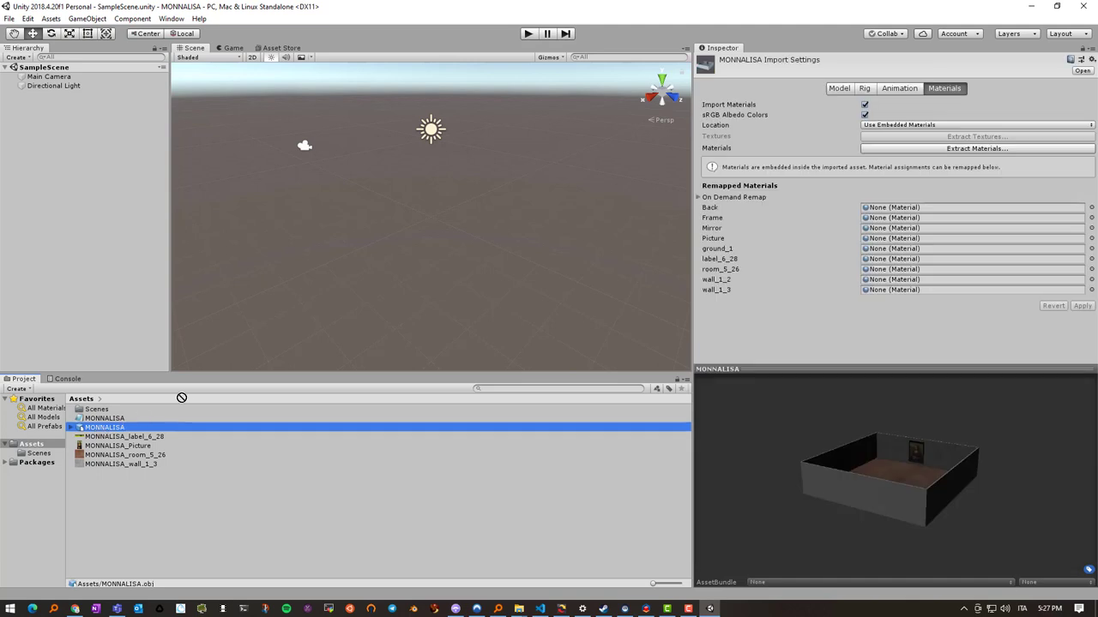
{"action": "left_click_drag", "start_coordinate": [182, 398], "coordinate": [359, 177]}
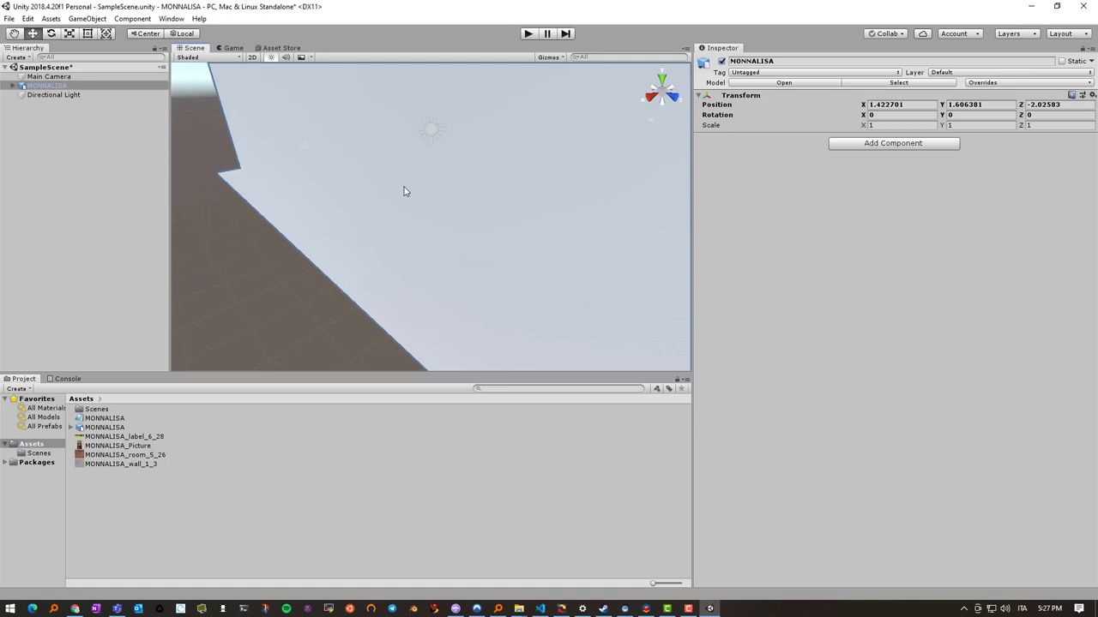
{"action": "left_click", "coordinate": [879, 115]}
{"action": "key", "text": "Tab"}
{"action": "key", "text": "ctrl+s"}
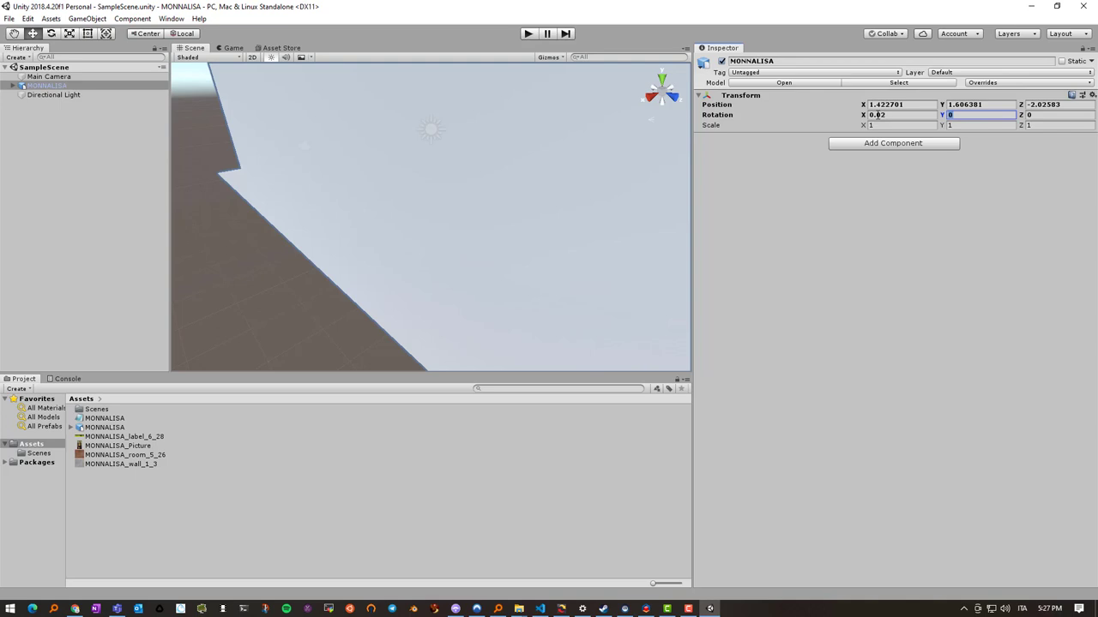
{"action": "left_click", "coordinate": [890, 116]}
{"action": "type", "text": "0"}
Set the MONNALISA object's scale to 0.02 on X, Y and Z
{"action": "left_click", "coordinate": [884, 124]}
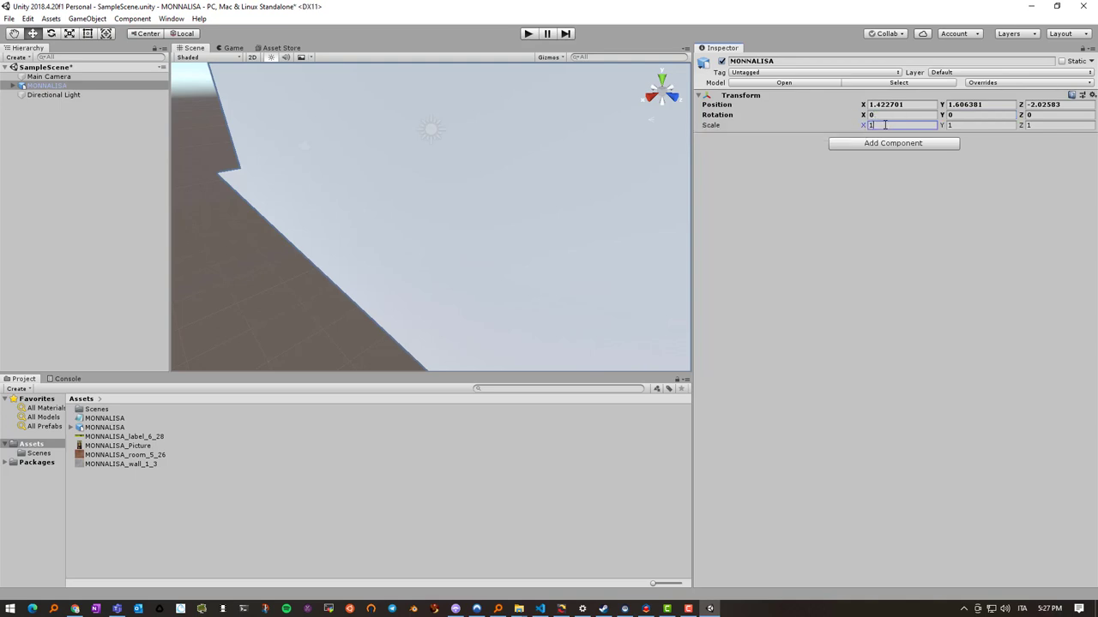
{"action": "type", "text": "0"}
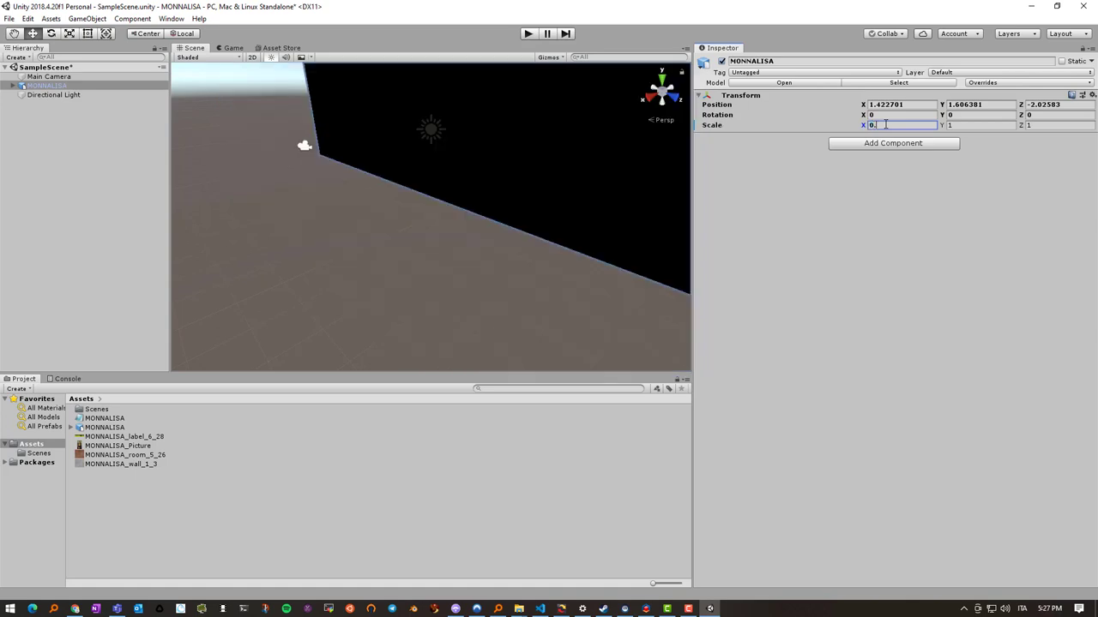
{"action": "type", "text": ".02"}
{"action": "key", "text": "Tab"}
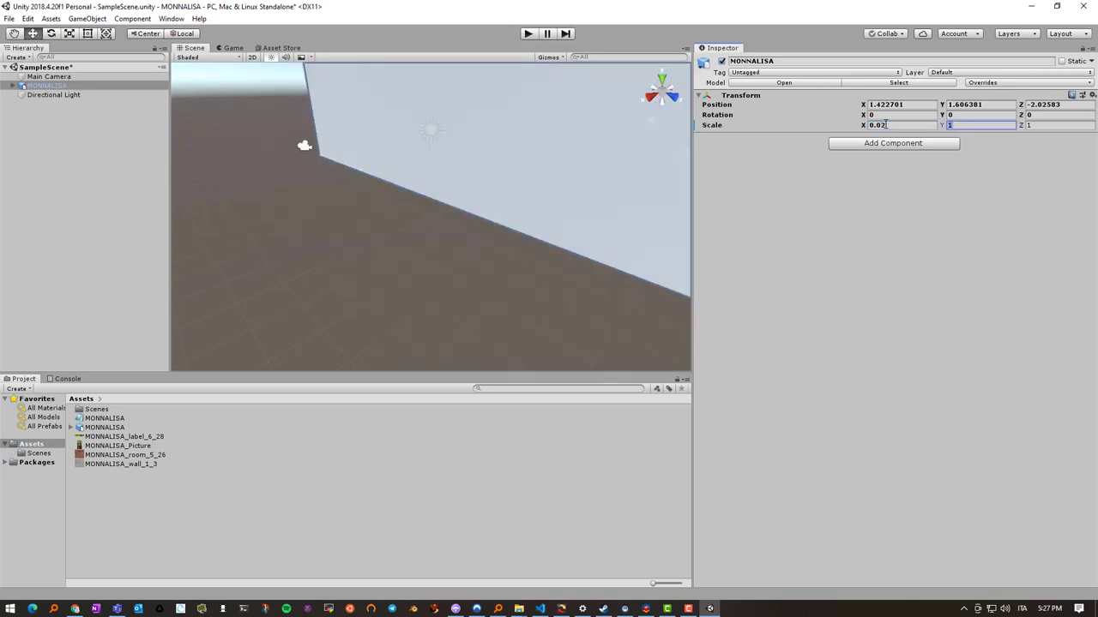
{"action": "type", "text": "0.02"}
{"action": "key", "text": "Tab"}
{"action": "type", "text": "0."}
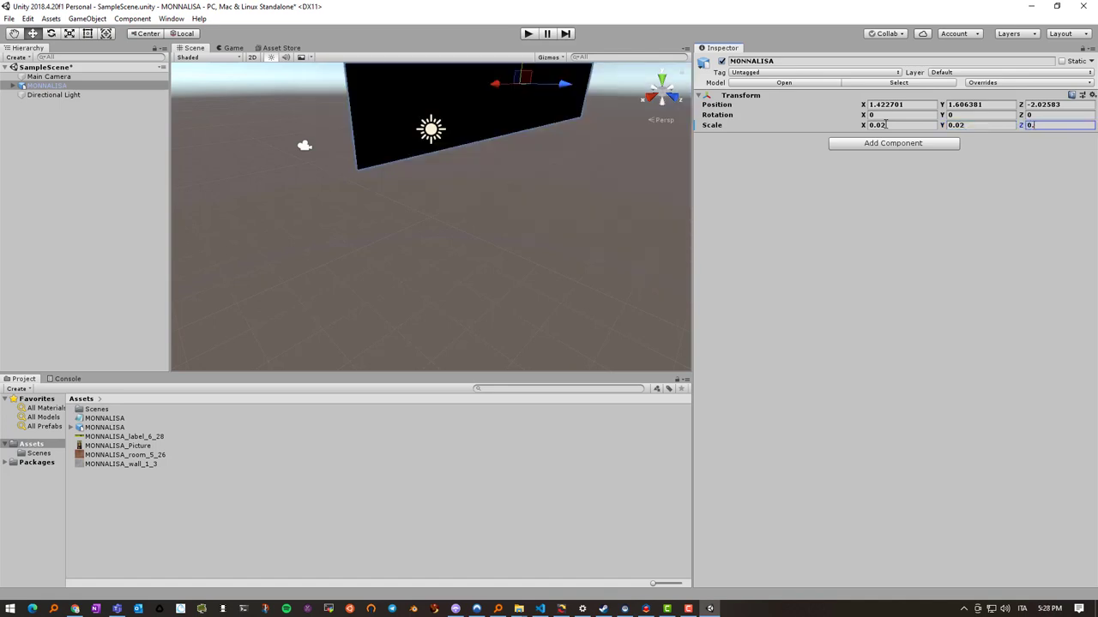
{"action": "type", "text": "02"}
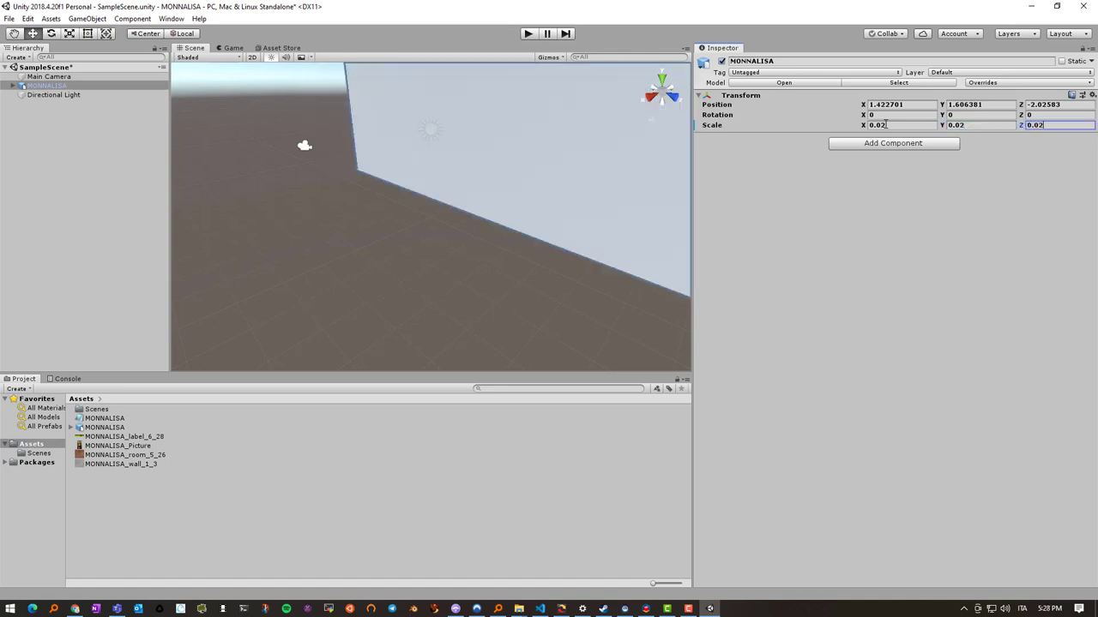
{"action": "left_click", "coordinate": [736, 209]}
Check the scaled MONNALISA room as a whole and save SampleScene
{"action": "scroll", "coordinate": [551, 204], "scroll_direction": "down", "scroll_amount": 3}
{"action": "scroll", "coordinate": [584, 252], "scroll_direction": "down", "scroll_amount": 8}
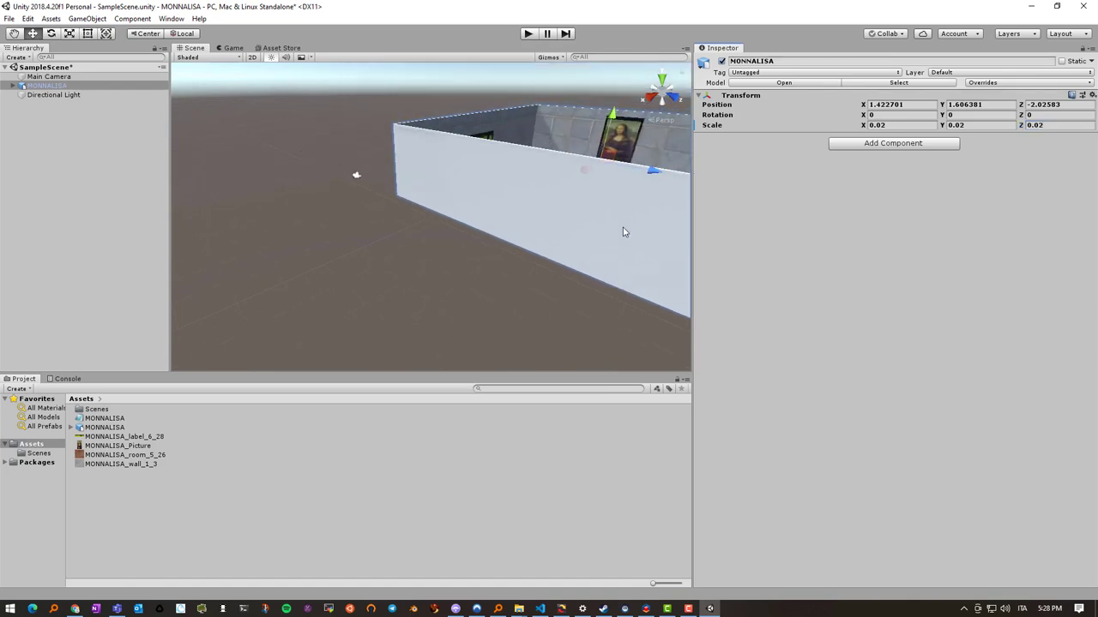
{"action": "middle_click_drag", "start_coordinate": [514, 248], "coordinate": [506, 270]}
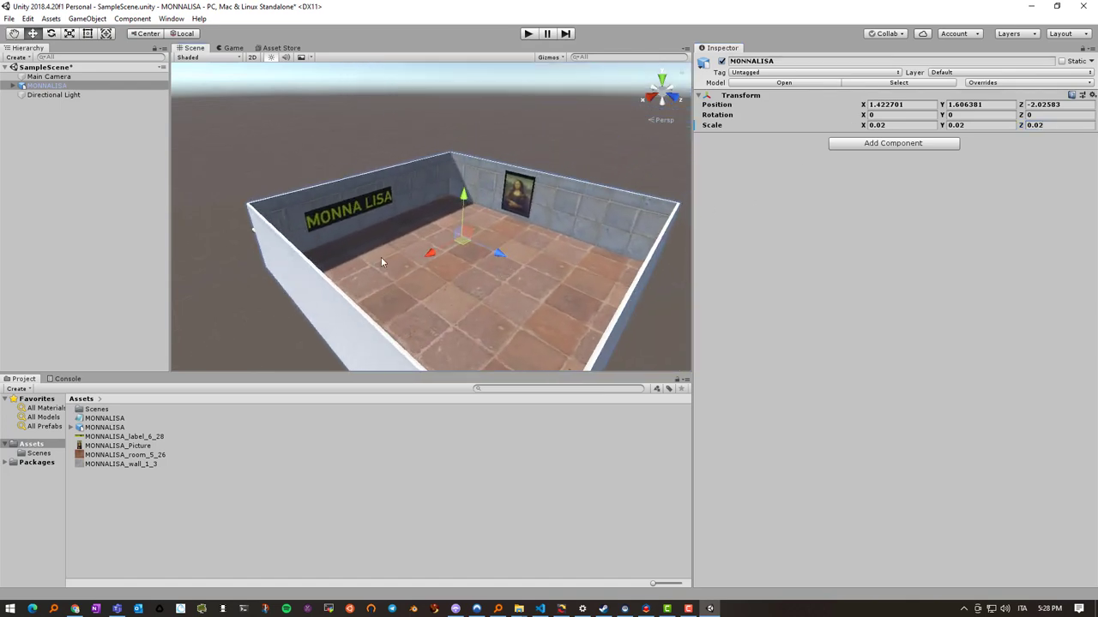
{"action": "key", "text": "ctrl+s"}
{"action": "scroll", "coordinate": [474, 270], "scroll_direction": "down", "scroll_amount": 5}
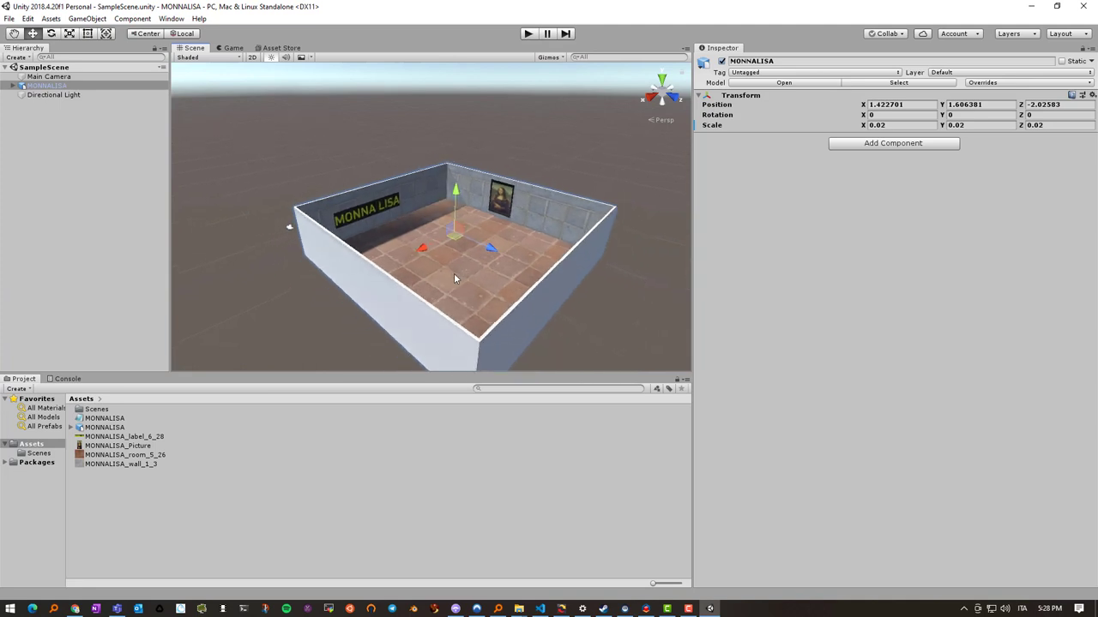
{"action": "middle_click_drag", "start_coordinate": [455, 279], "coordinate": [417, 228]}
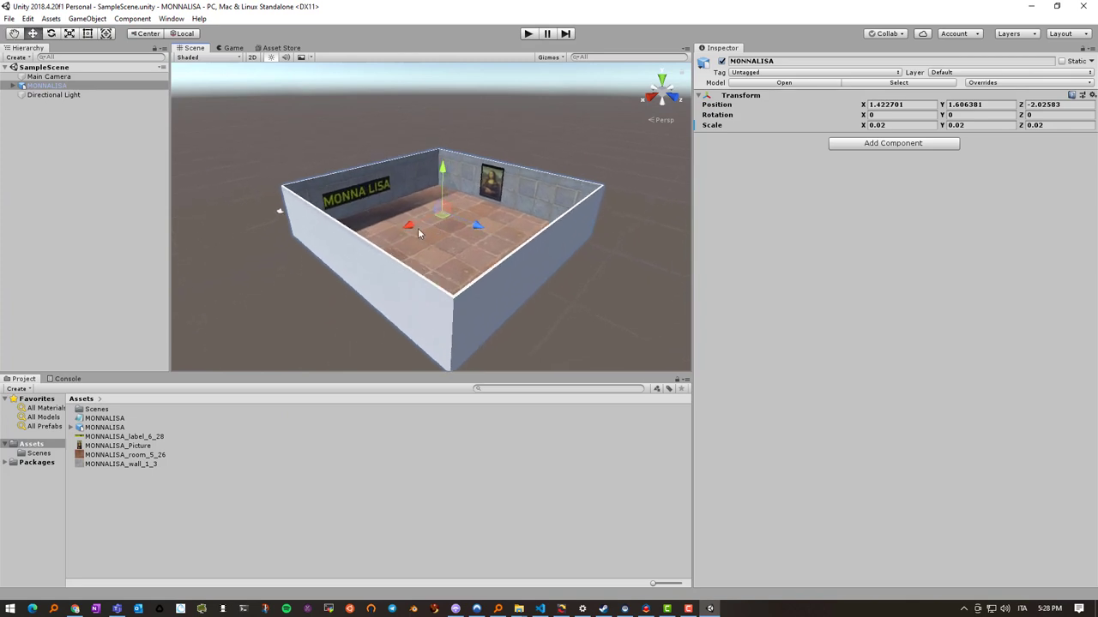
Examine the inside of the room and expand MONNALISA to inspect its separate wall and floor objects
{"action": "scroll", "coordinate": [396, 257], "scroll_direction": "up", "scroll_amount": 5}
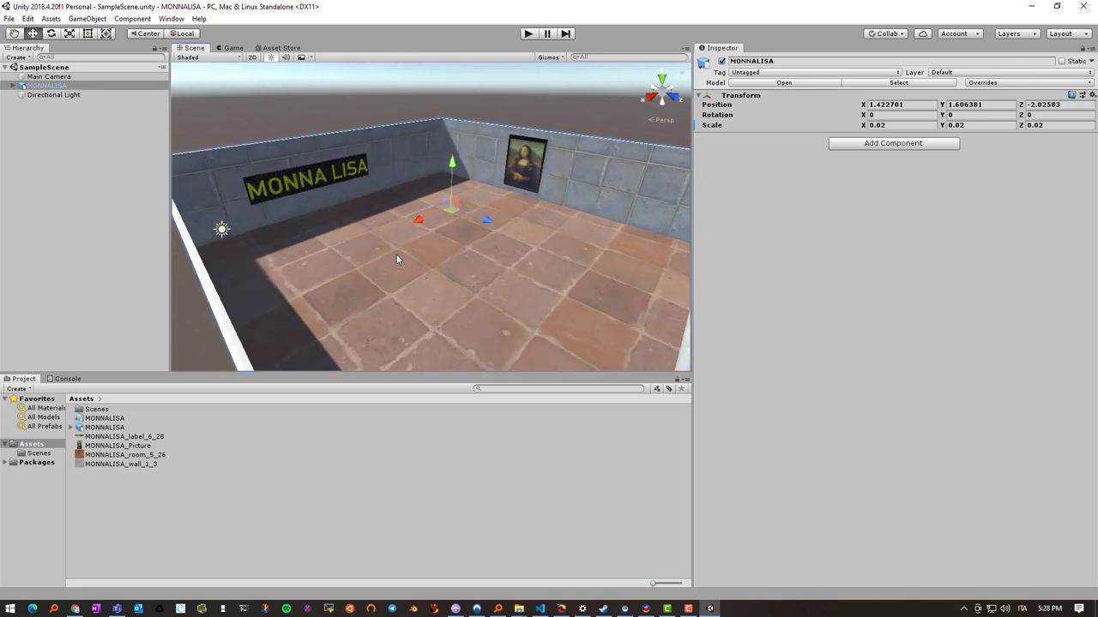
{"action": "scroll", "coordinate": [396, 258], "scroll_direction": "up", "scroll_amount": 5}
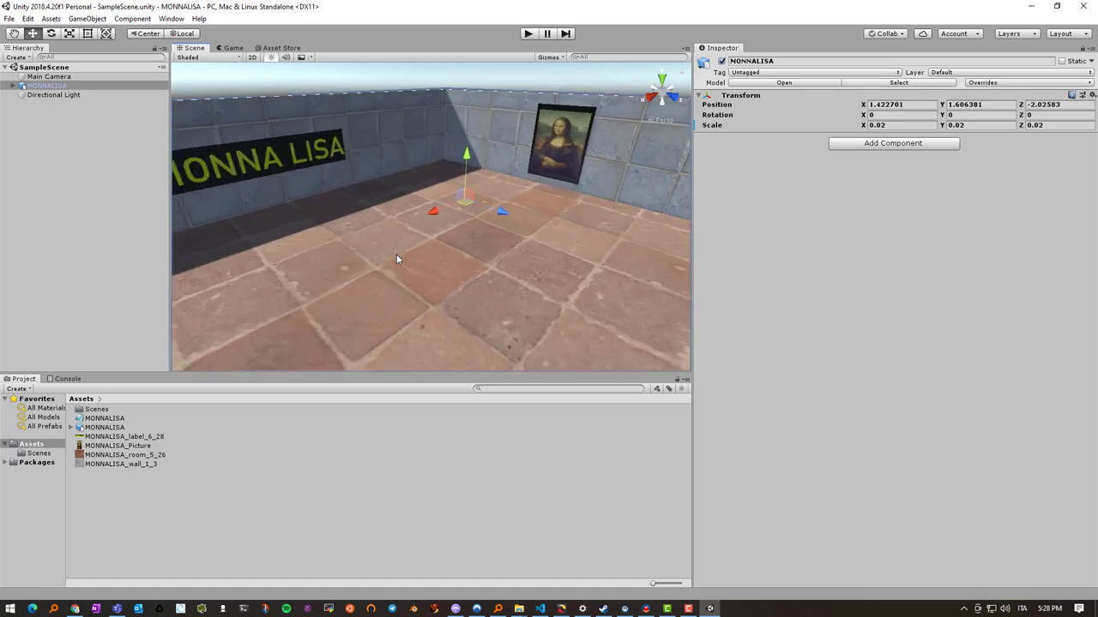
{"action": "scroll", "coordinate": [399, 257], "scroll_direction": "up", "scroll_amount": 2}
{"action": "mouse_move", "coordinate": [440, 272]}
{"action": "right_mouse_down"}
{"action": "mouse_move", "coordinate": [443, 228]}
{"action": "mouse_move", "coordinate": [432, 245]}
{"action": "mouse_move", "coordinate": [434, 288]}
{"action": "right_mouse_up"}
{"action": "middle_click_drag", "start_coordinate": [433, 288], "coordinate": [384, 280]}
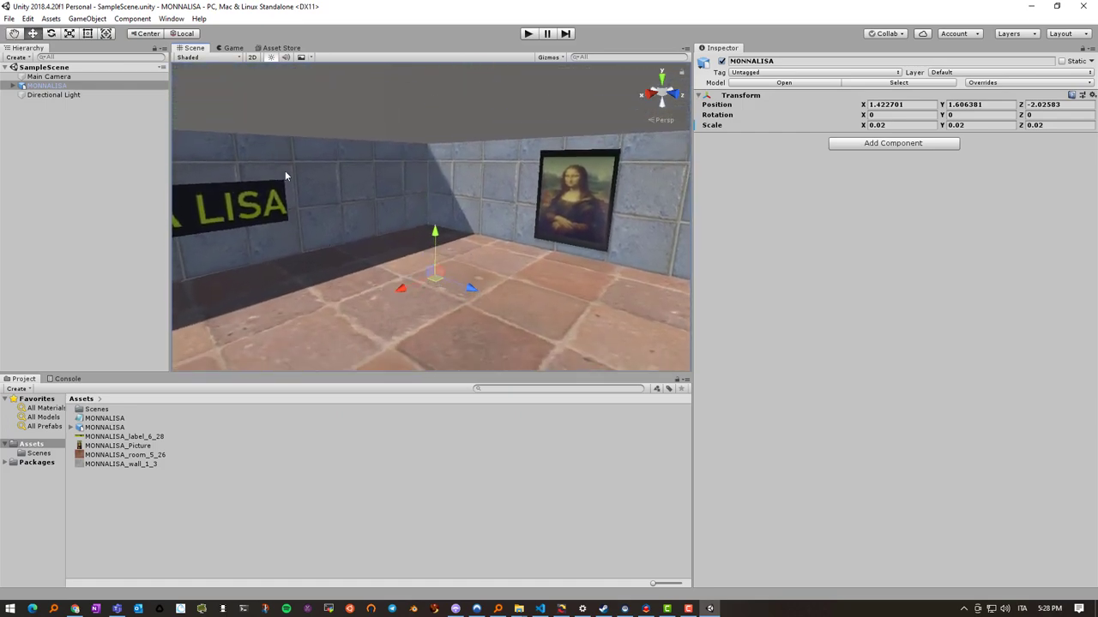
{"action": "left_click", "coordinate": [13, 87]}
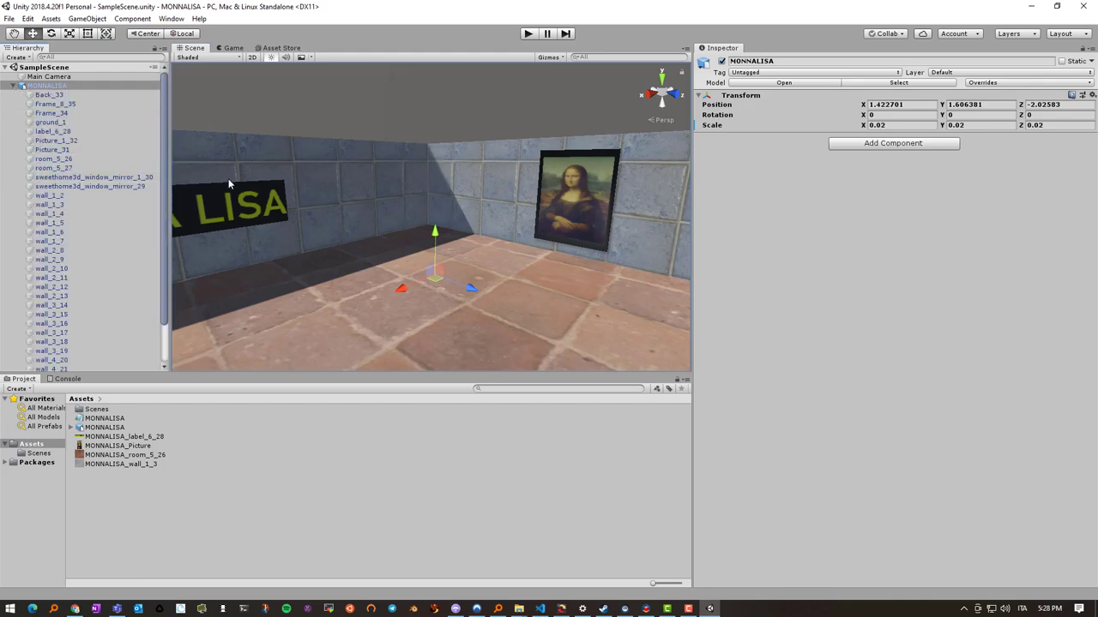
{"action": "left_click", "coordinate": [380, 197]}
{"action": "scroll", "coordinate": [437, 231], "scroll_direction": "down", "scroll_amount": 2}
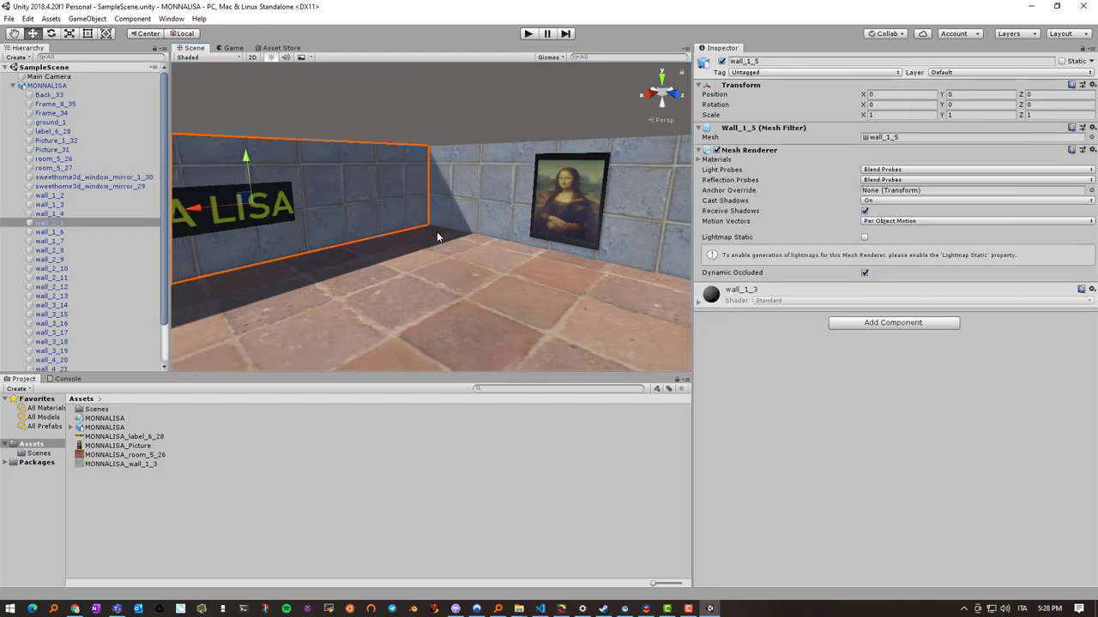
{"action": "scroll", "coordinate": [433, 232], "scroll_direction": "down", "scroll_amount": 3}
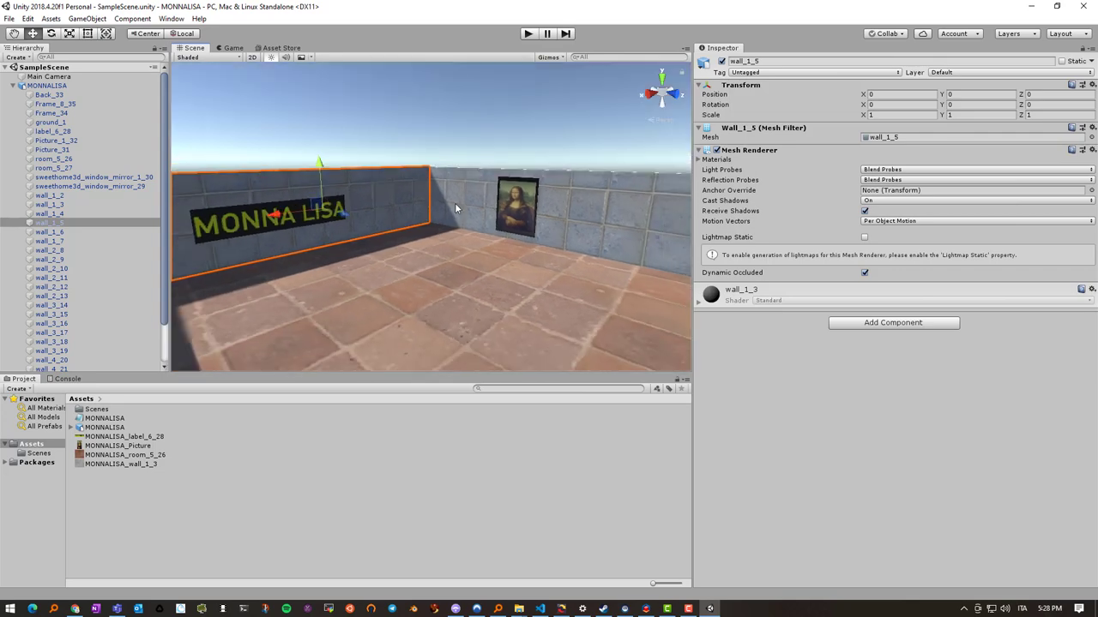
{"action": "left_click", "coordinate": [455, 208]}
{"action": "left_click", "coordinate": [464, 223]}
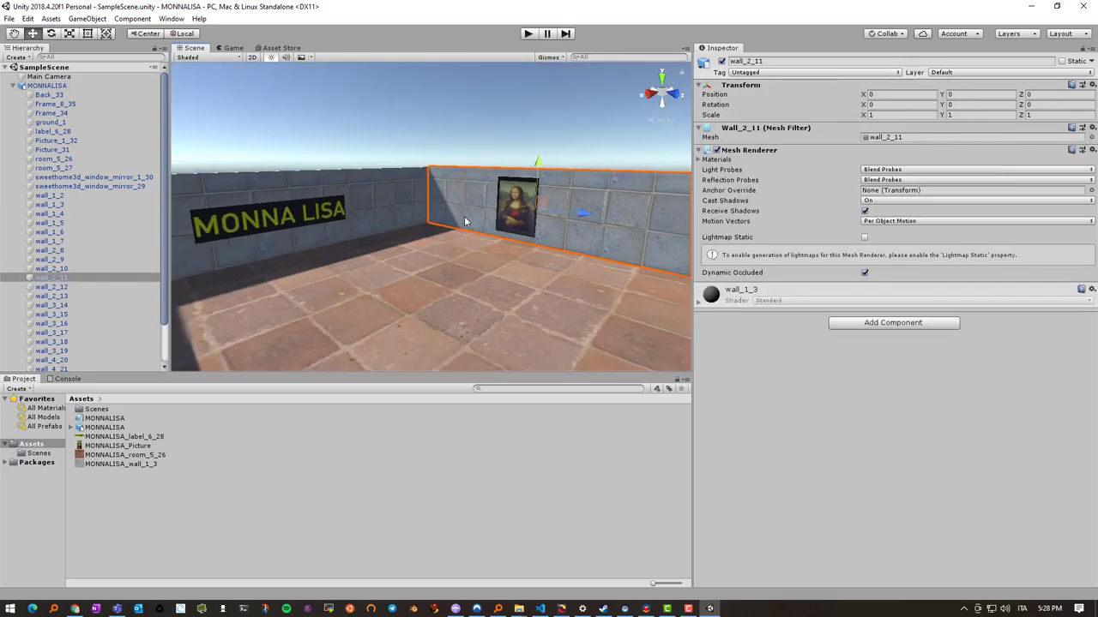
{"action": "left_click", "coordinate": [399, 307]}
{"action": "left_click", "coordinate": [439, 310]}
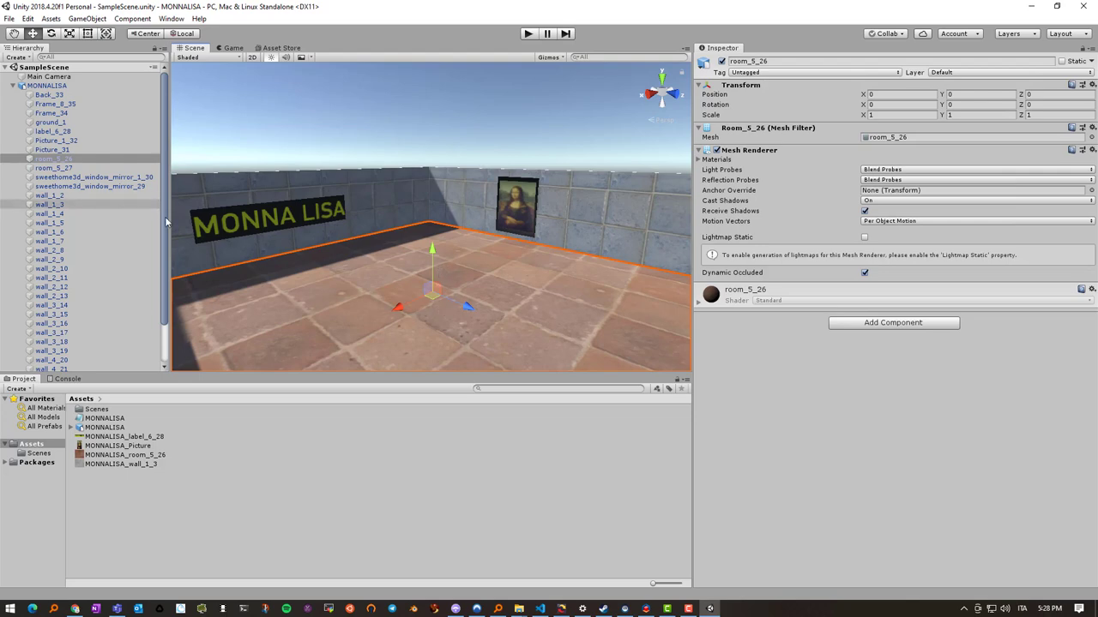
{"action": "middle_click_drag", "start_coordinate": [377, 274], "coordinate": [386, 233]}
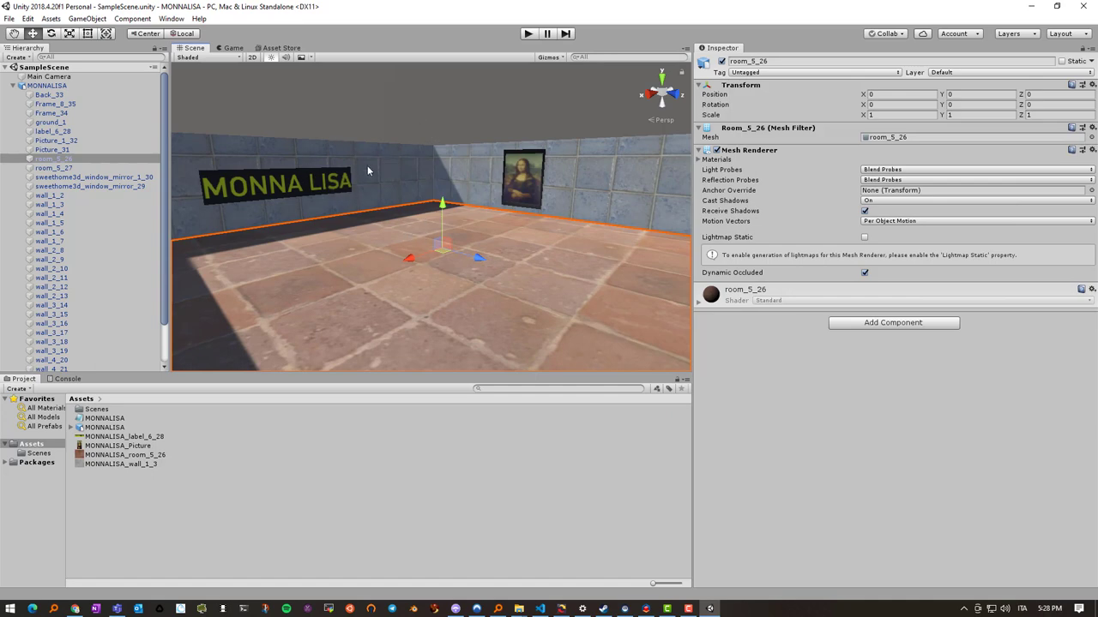
Try to delete the ceiling object room_5_27 from the MONNALISA prefab instance
{"action": "left_click", "coordinate": [444, 115]}
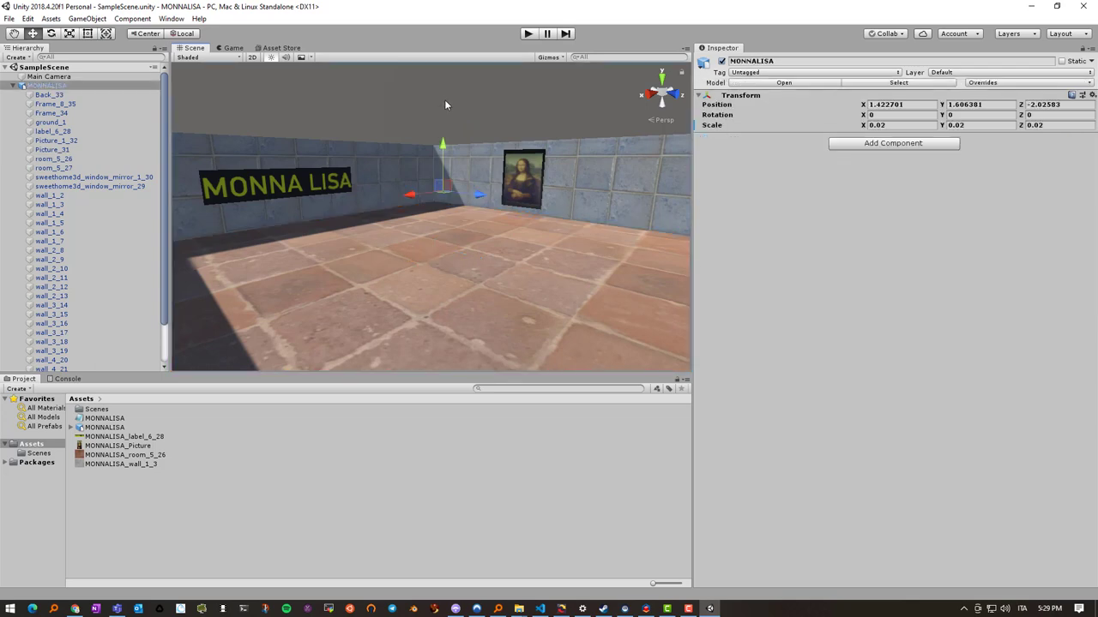
{"action": "left_click", "coordinate": [445, 105]}
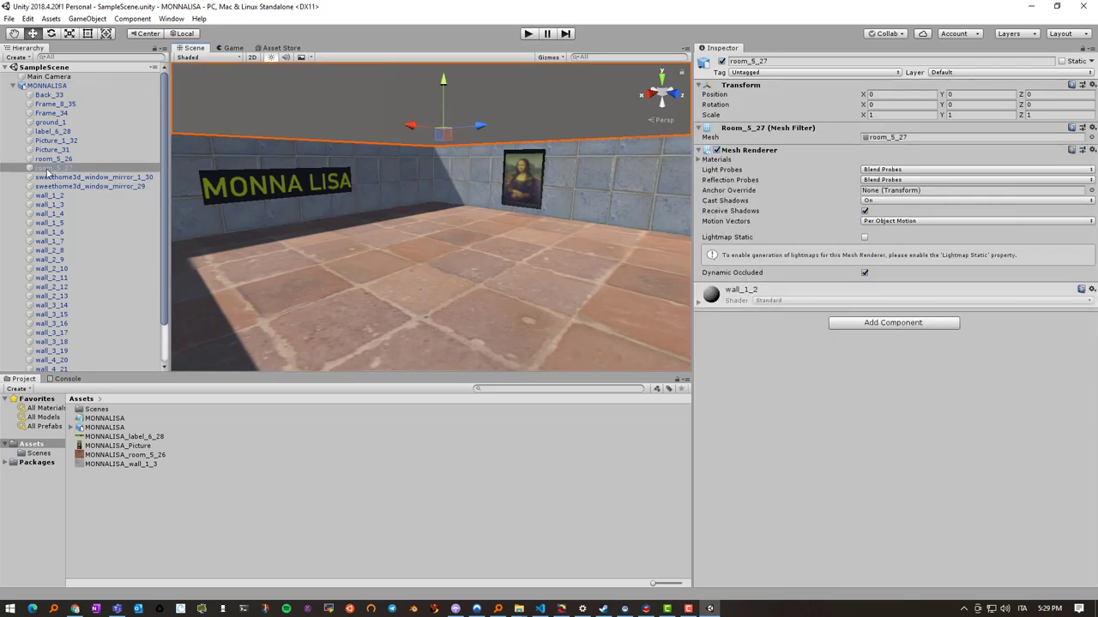
{"action": "left_click", "coordinate": [48, 171]}
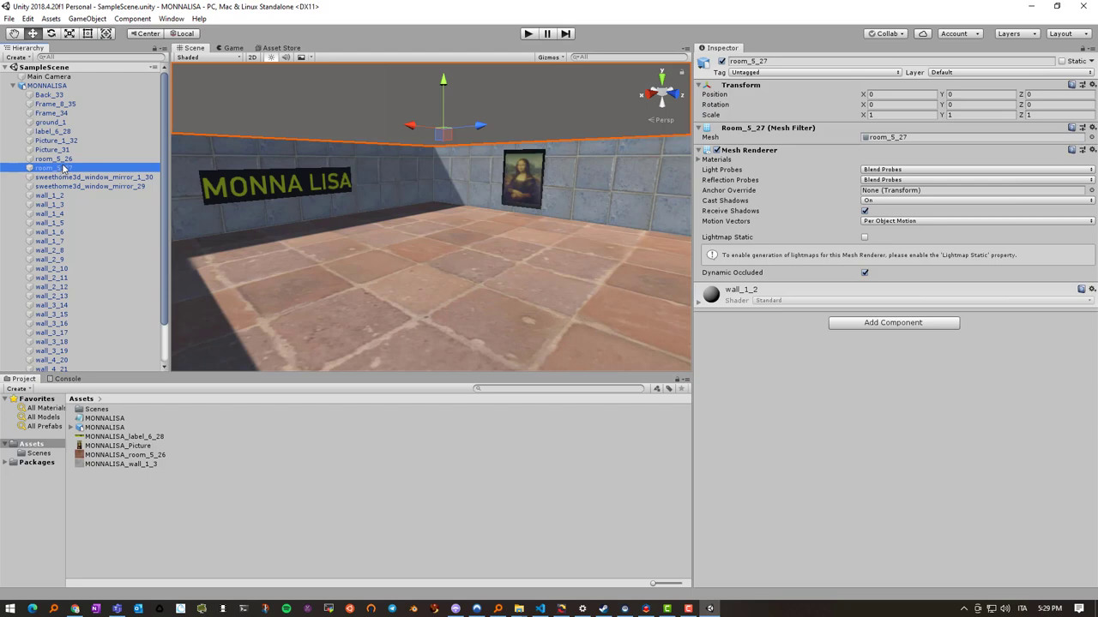
{"action": "key", "text": "Delete"}
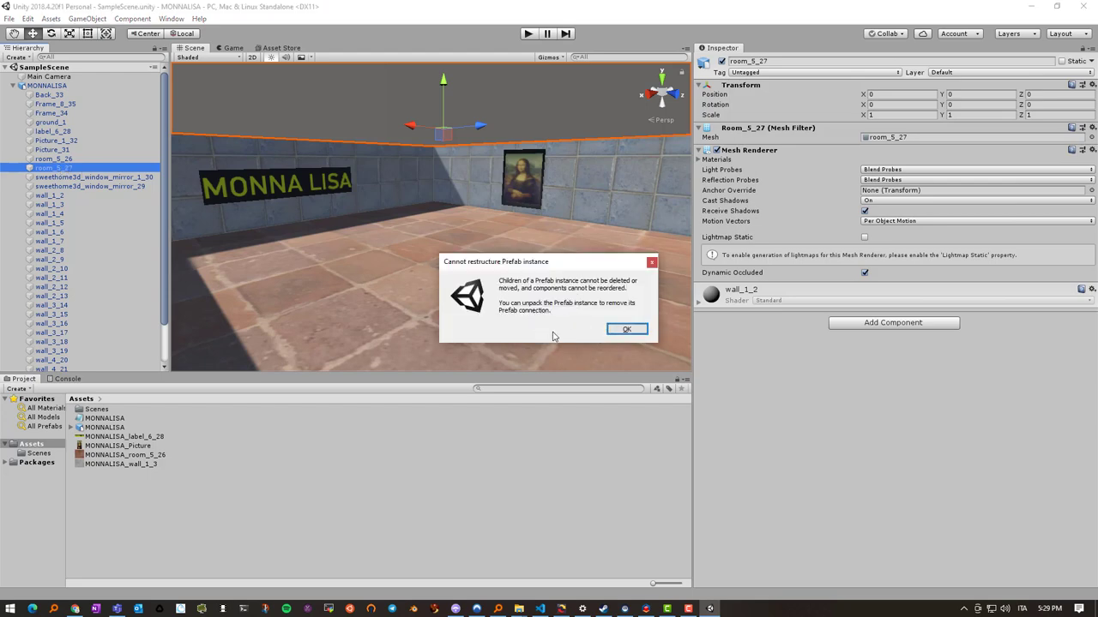
{"action": "left_click", "coordinate": [625, 330]}
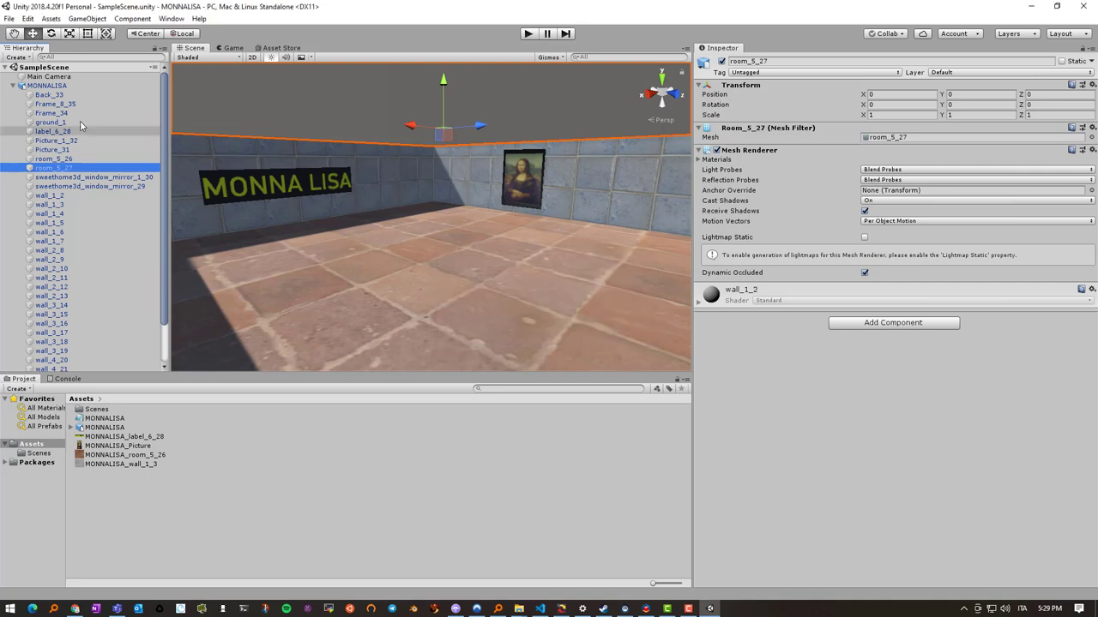
Unpack the MONNALISA prefab and delete its ceiling object room_5_27
{"action": "right_click", "coordinate": [45, 86]}
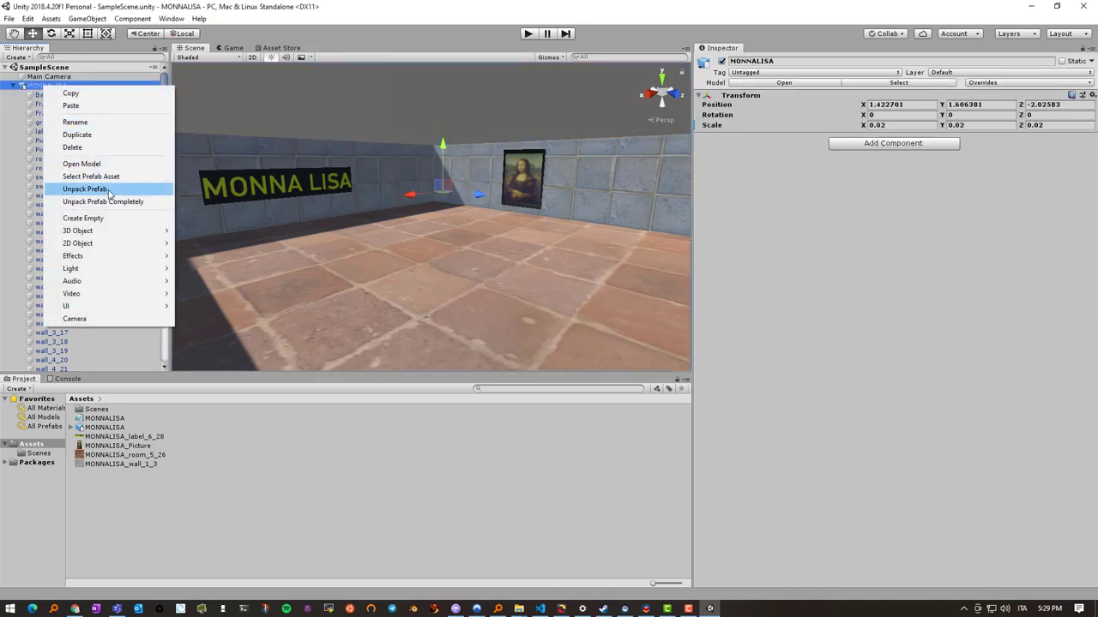
{"action": "left_click", "coordinate": [85, 189]}
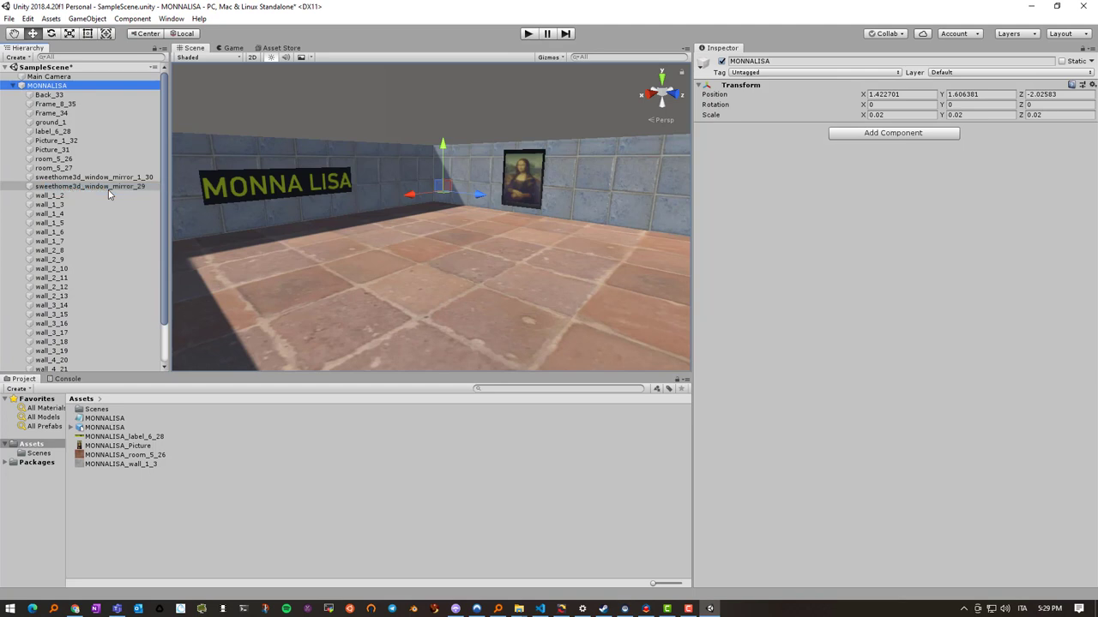
{"action": "left_click", "coordinate": [481, 109]}
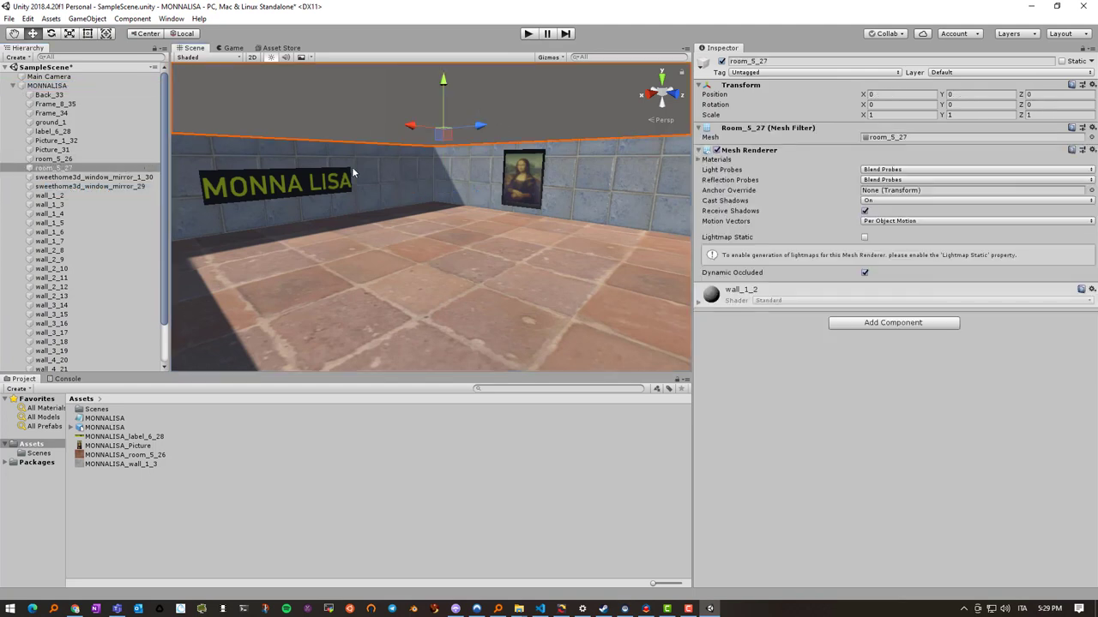
{"action": "key", "text": "Delete"}
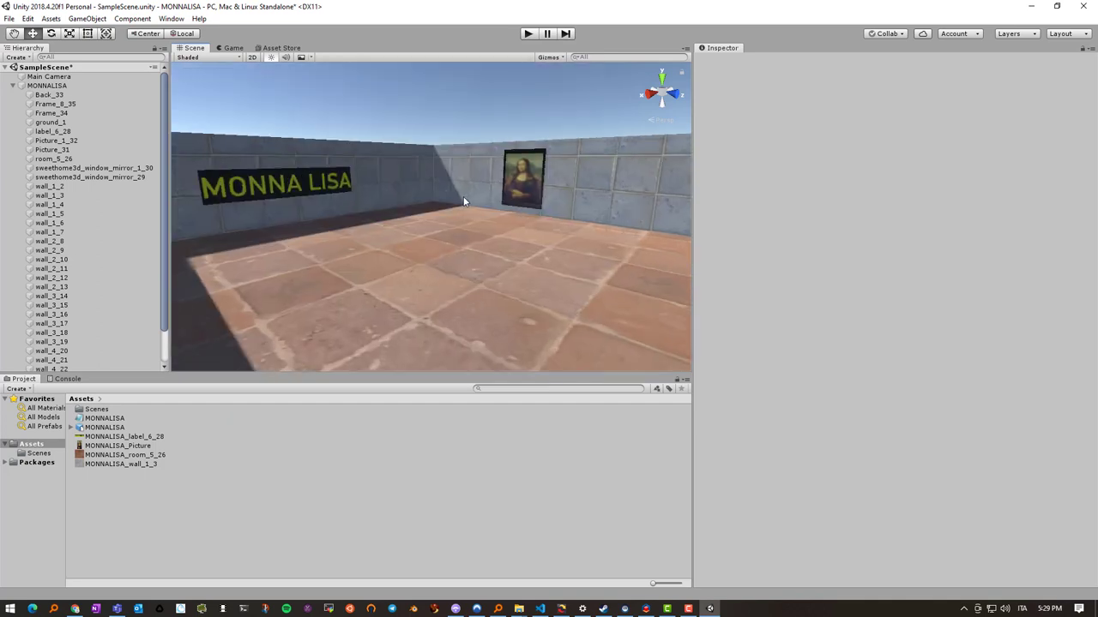
Examine the interior of the open-topped room around the MONNA LISA label and the painting
{"action": "scroll", "coordinate": [463, 201], "scroll_direction": "up", "scroll_amount": 2}
{"action": "mouse_move", "coordinate": [463, 202]}
{"action": "middle_mouse_down"}
{"action": "mouse_move", "coordinate": [505, 208]}
{"action": "mouse_move", "coordinate": [451, 194]}
{"action": "mouse_move", "coordinate": [454, 209]}
{"action": "mouse_move", "coordinate": [468, 192]}
{"action": "middle_mouse_up"}
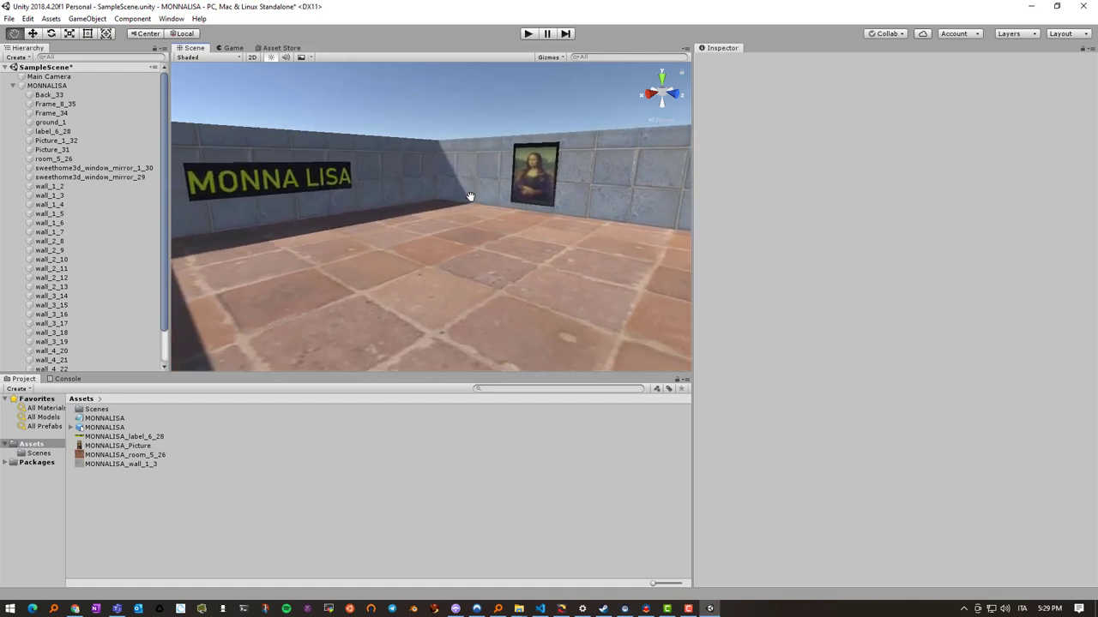
{"action": "scroll", "coordinate": [355, 196], "scroll_direction": "down", "scroll_amount": 2}
{"action": "scroll", "coordinate": [369, 198], "scroll_direction": "up", "scroll_amount": 5}
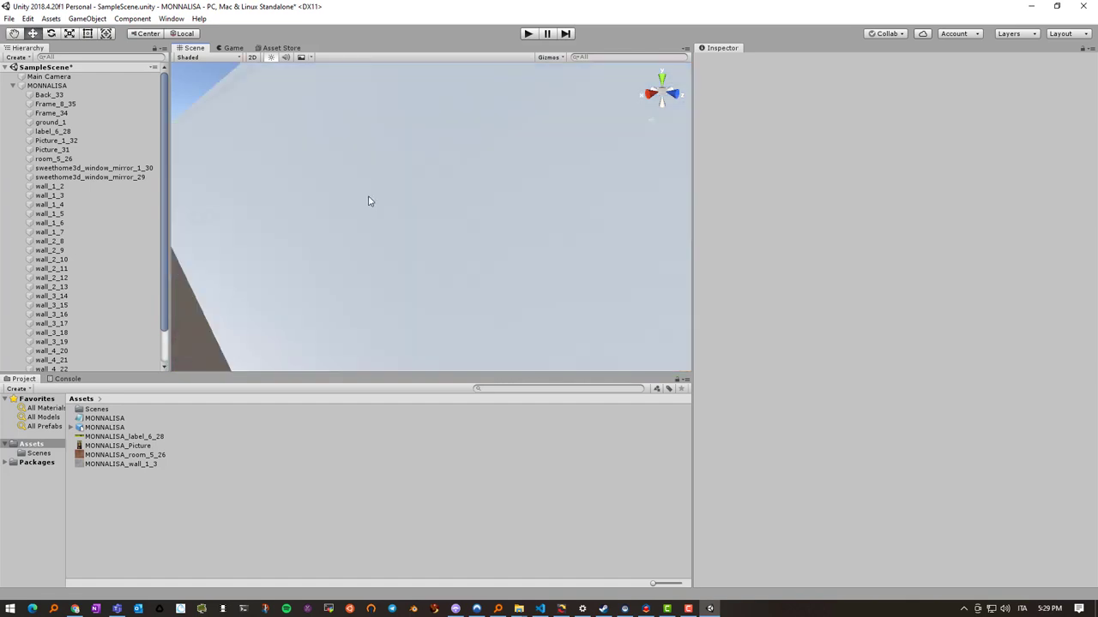
{"action": "scroll", "coordinate": [372, 198], "scroll_direction": "down", "scroll_amount": 5}
{"action": "mouse_move", "coordinate": [371, 194]}
{"action": "middle_mouse_down"}
{"action": "mouse_move", "coordinate": [335, 213]}
{"action": "mouse_move", "coordinate": [341, 224]}
{"action": "middle_mouse_up"}
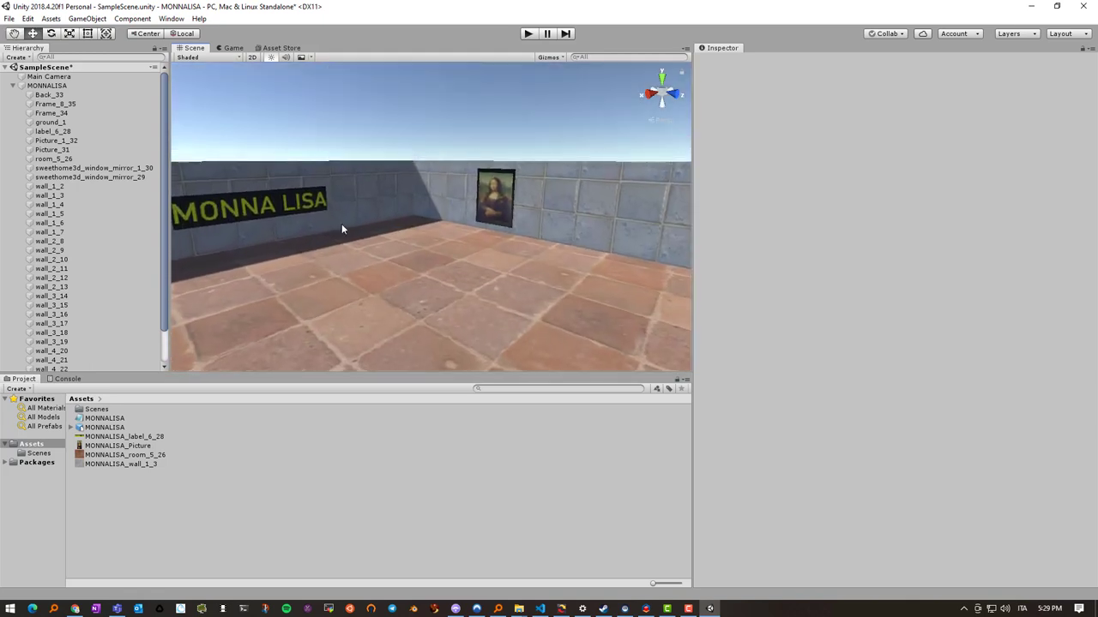
{"action": "scroll", "coordinate": [341, 228], "scroll_direction": "up", "scroll_amount": 2}
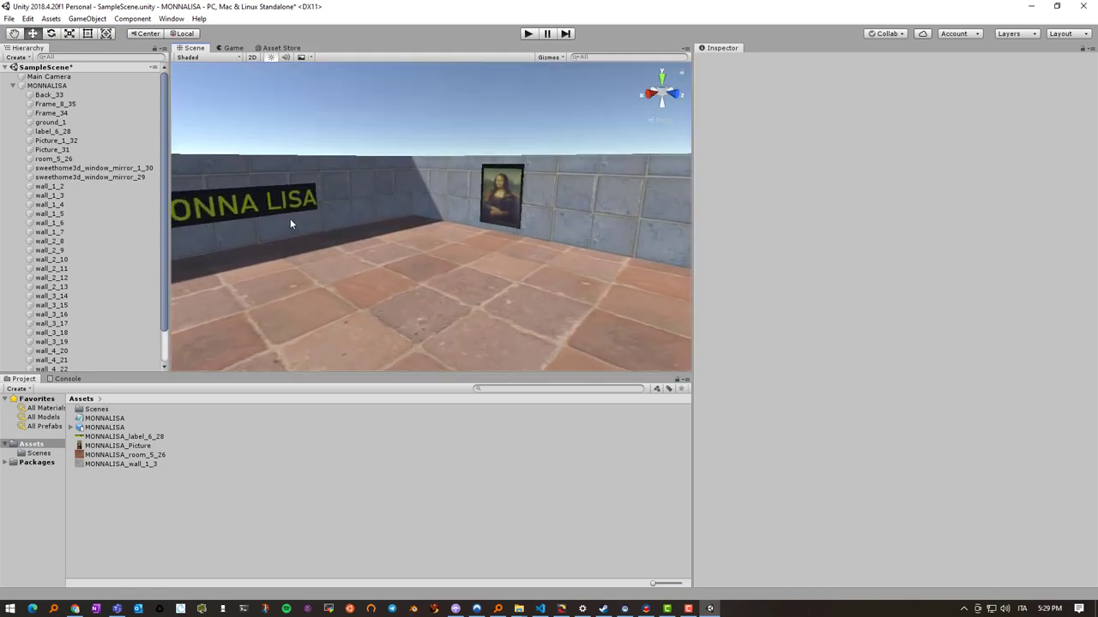
Collapse MONNALISA, focus on the Directional Light with the Rotate tool and set its rotation to 0 on X and Y
{"action": "left_click", "coordinate": [13, 86]}
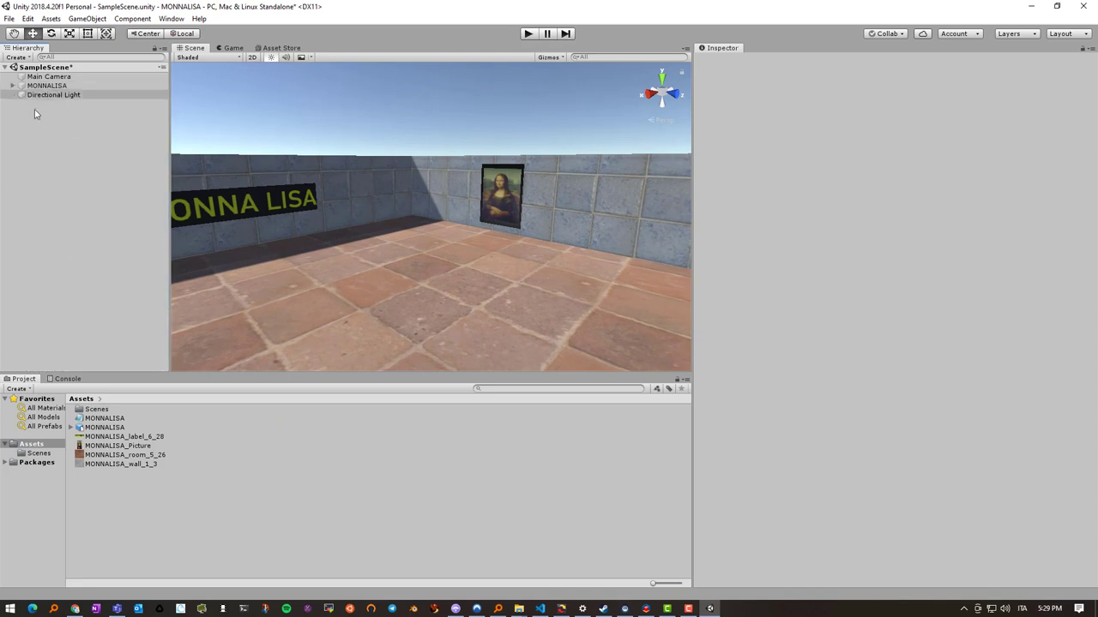
{"action": "left_click", "coordinate": [49, 95]}
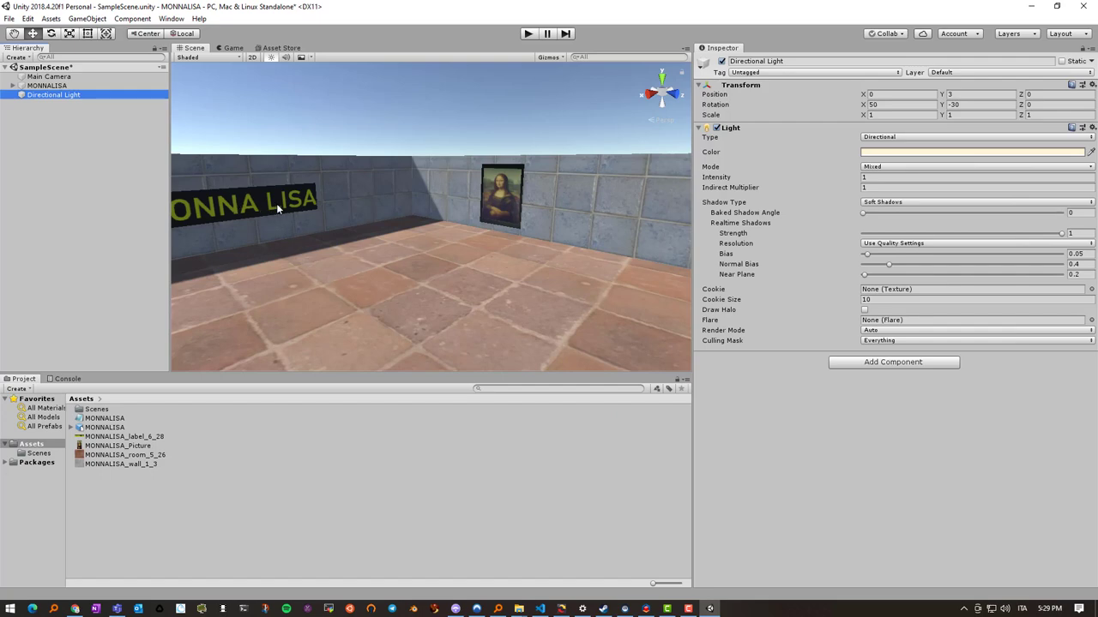
{"action": "double_click", "coordinate": [57, 95]}
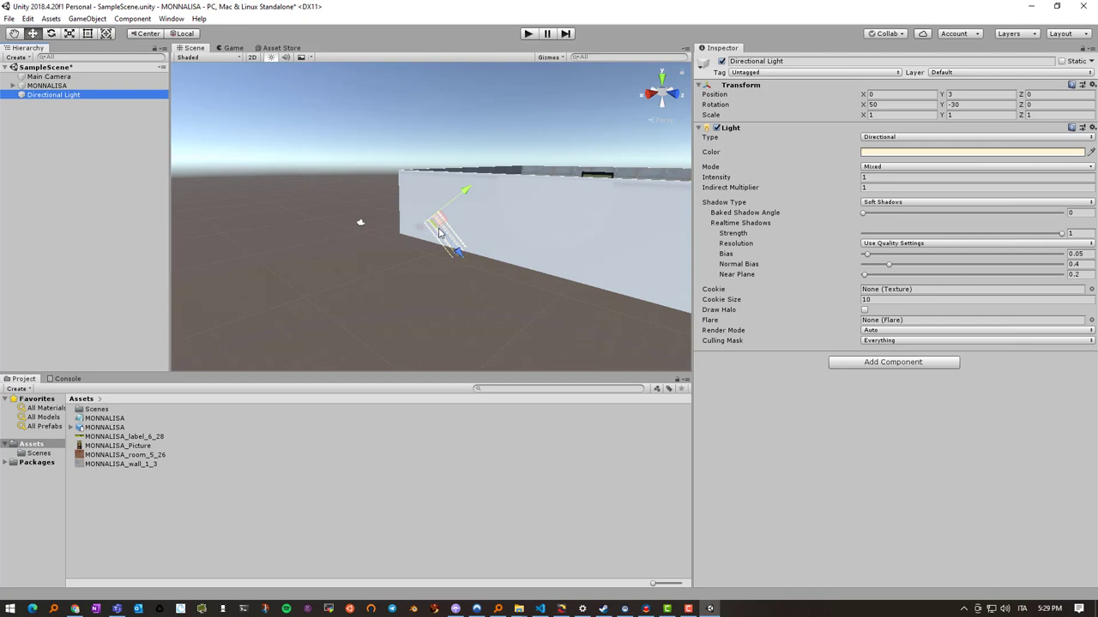
{"action": "left_click", "coordinate": [51, 34]}
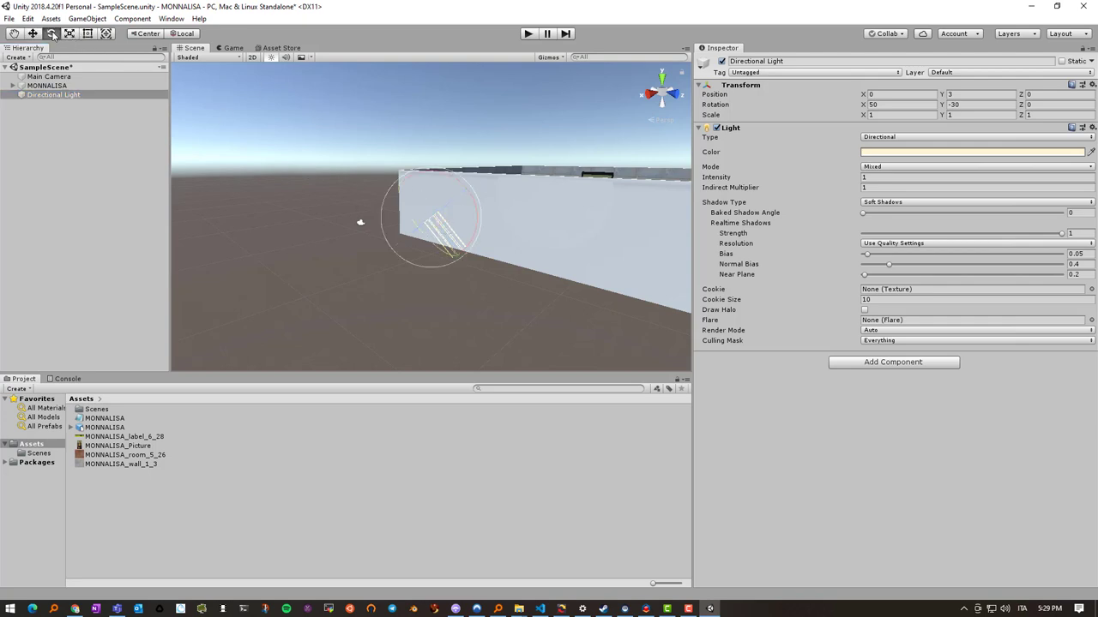
{"action": "left_click", "coordinate": [890, 106]}
{"action": "type", "text": "0"}
{"action": "key", "text": "Tab"}
{"action": "type", "text": "0"}
{"action": "key", "text": "Tab"}
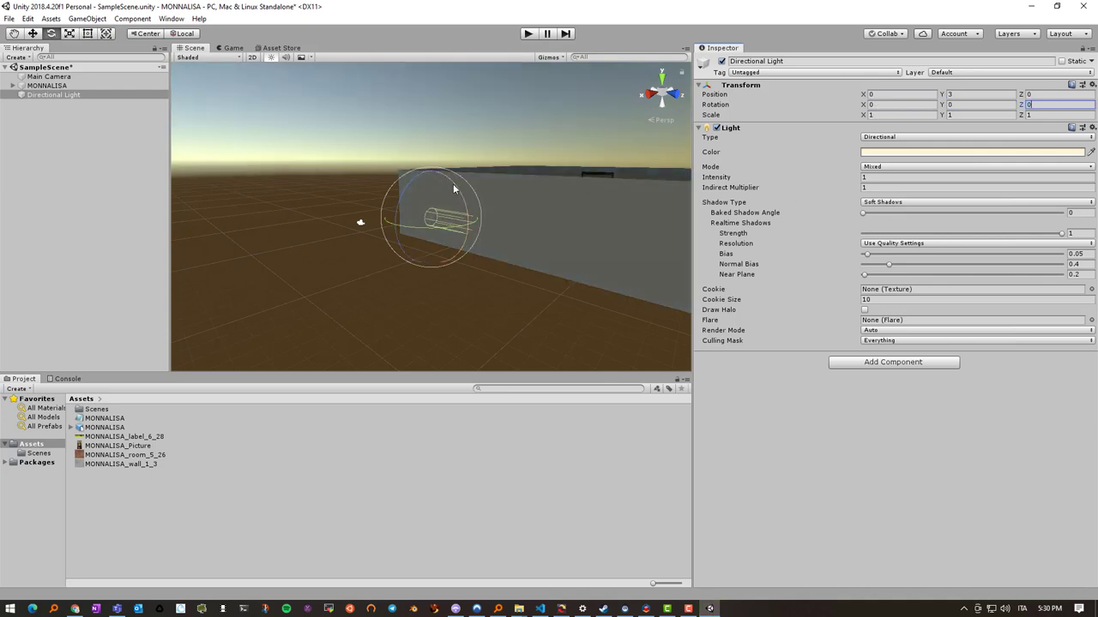
Turn the Directional Light straight down by setting its rotation to X 90, Y 0, Z 0
{"action": "left_click_drag", "start_coordinate": [453, 181], "coordinate": [490, 336]}
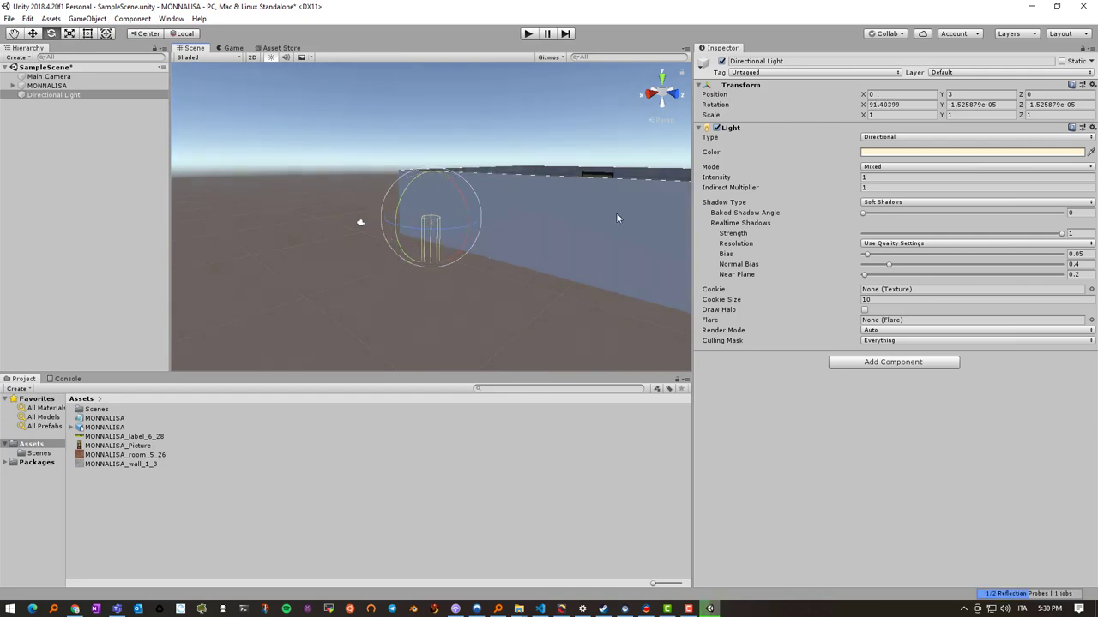
{"action": "left_click", "coordinate": [904, 104]}
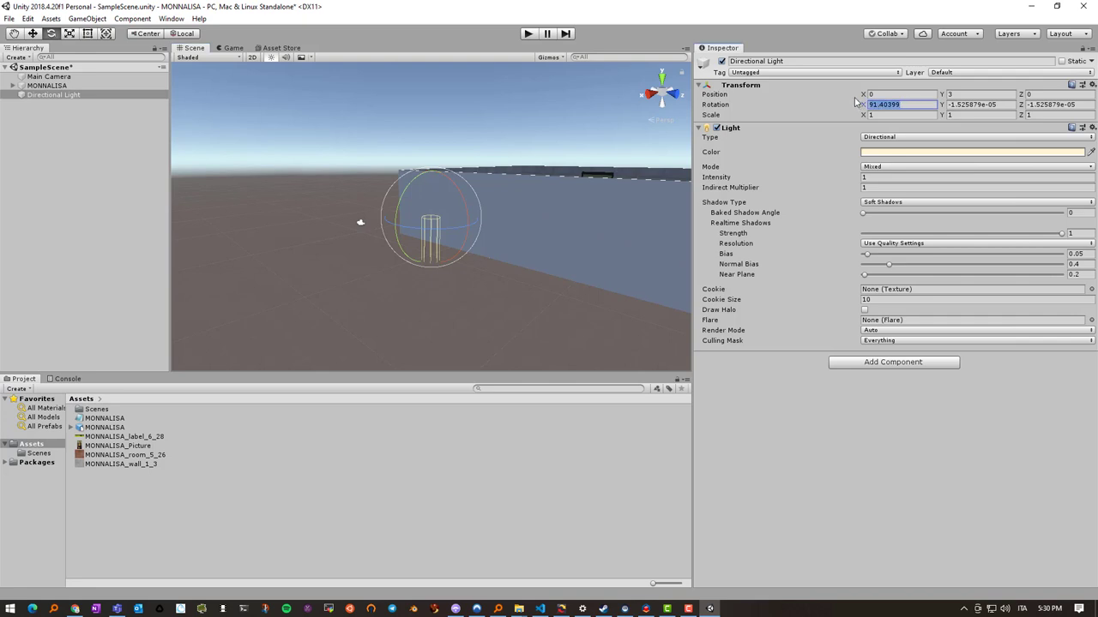
{"action": "type", "text": "90"}
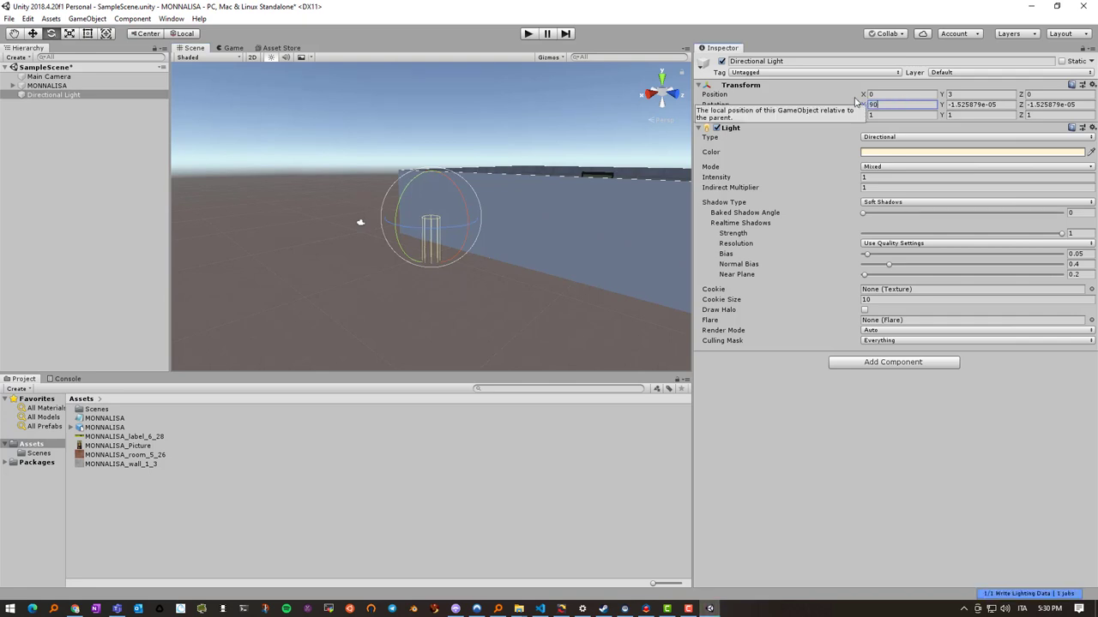
{"action": "key", "text": "Tab"}
{"action": "type", "text": "0"}
{"action": "key", "text": "Tab"}
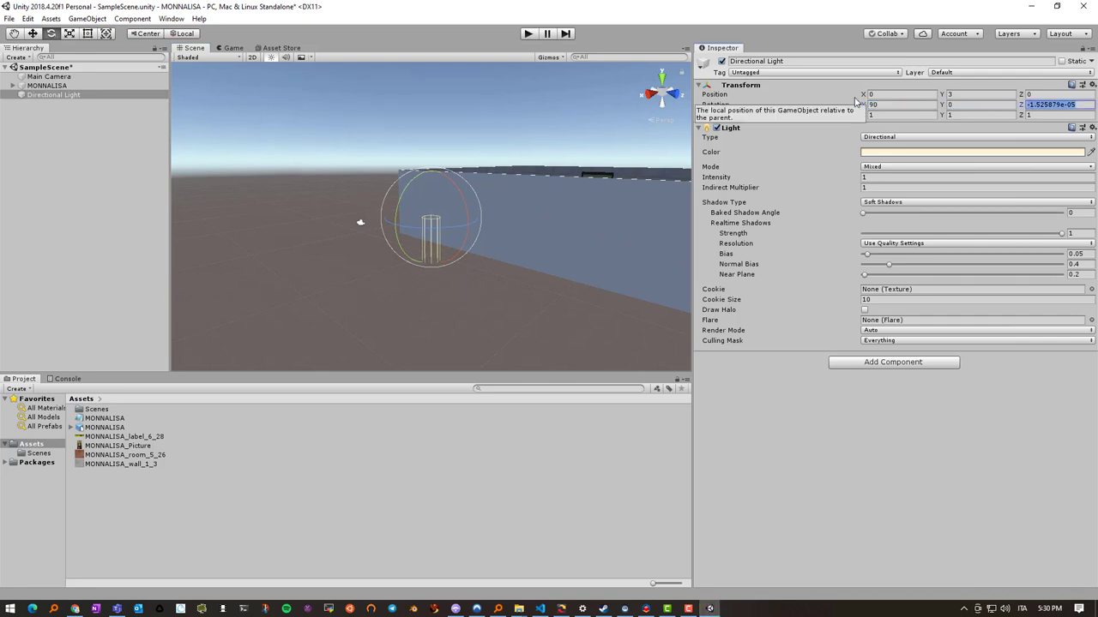
{"action": "type", "text": "0"}
Tilt the Directional Light freehand to a rotation of about X 103, Y 40, Z 41 and check the room's lighting
{"action": "middle_click_drag", "start_coordinate": [567, 204], "coordinate": [467, 311]}
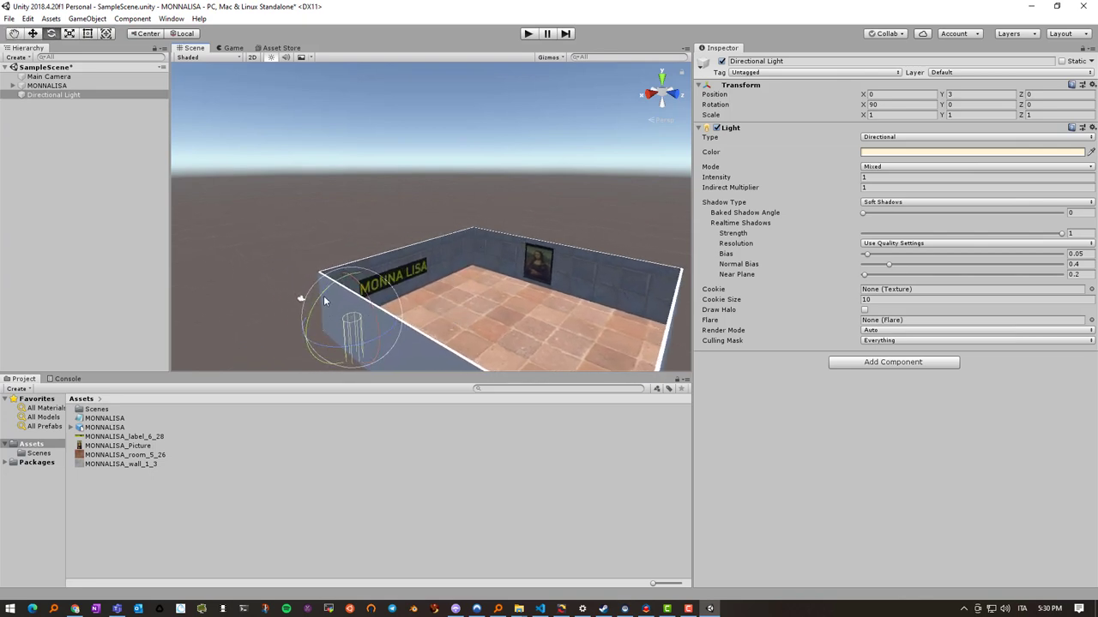
{"action": "left_click_drag", "start_coordinate": [322, 297], "coordinate": [368, 318]}
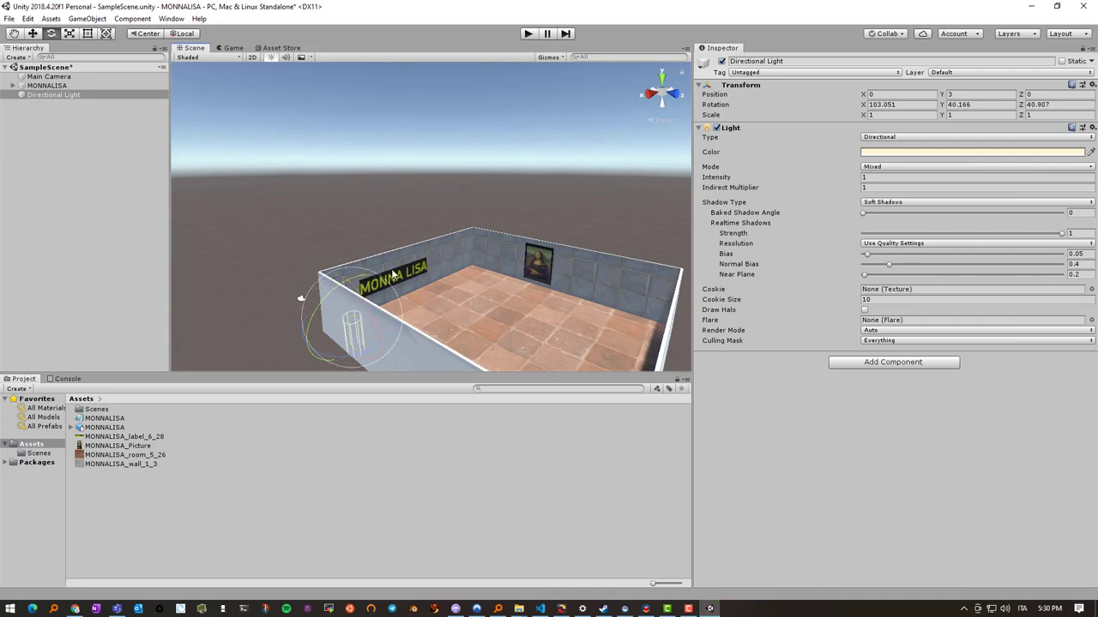
{"action": "middle_click_drag", "start_coordinate": [433, 332], "coordinate": [460, 307]}
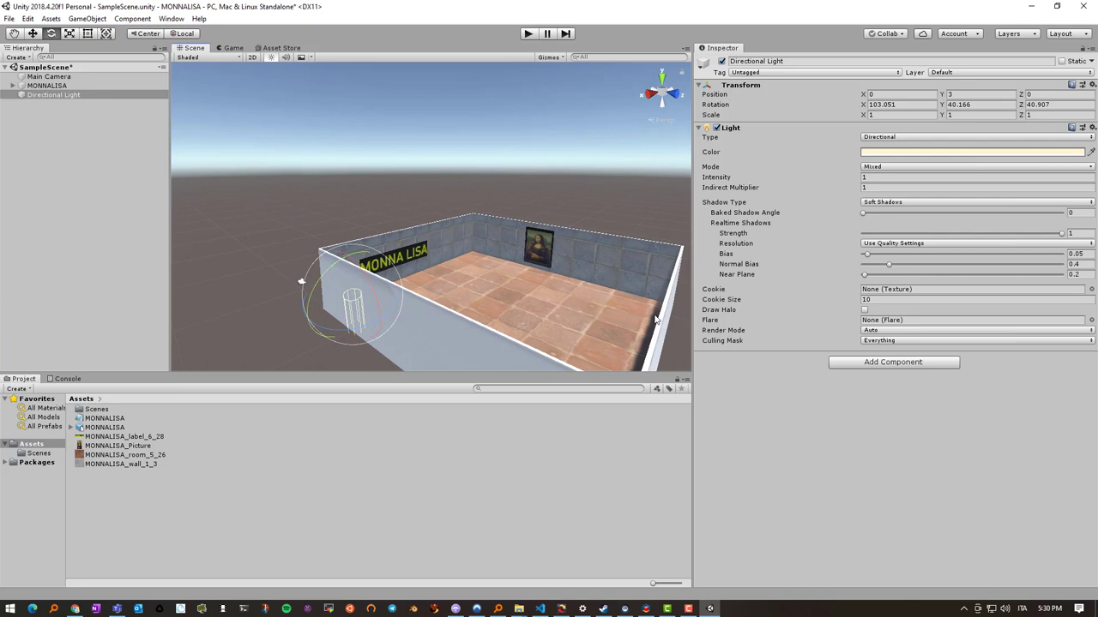
{"action": "middle_click_drag", "start_coordinate": [560, 309], "coordinate": [523, 315]}
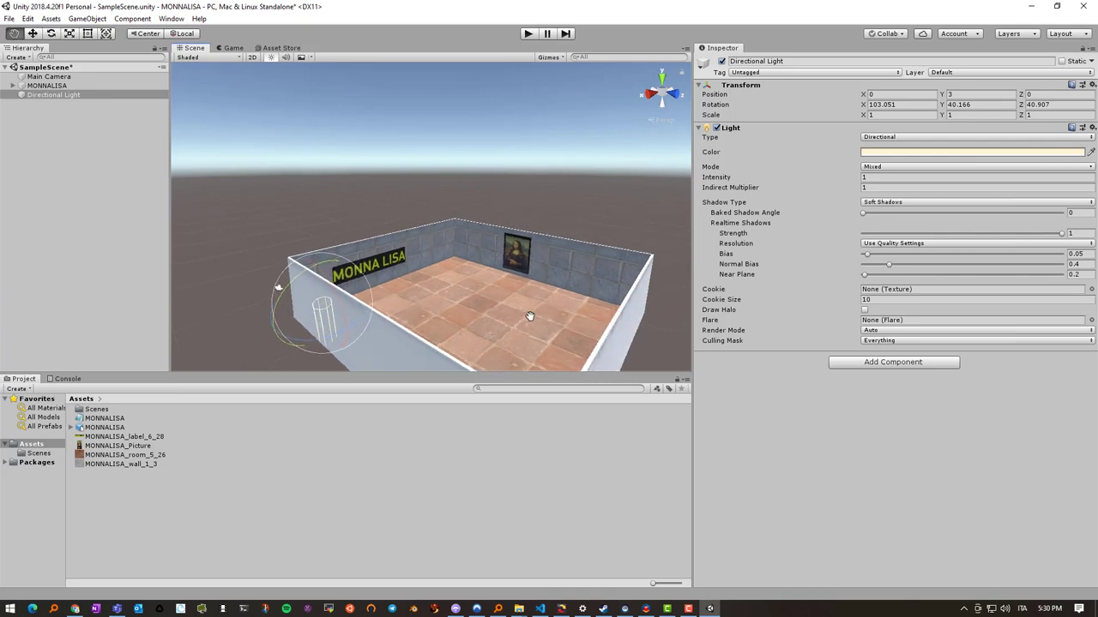
Duplicate the Directional Light and move the copy to the room's far corner, at about X -21.9, Y 6.27, Z 0
{"action": "left_click", "coordinate": [49, 96]}
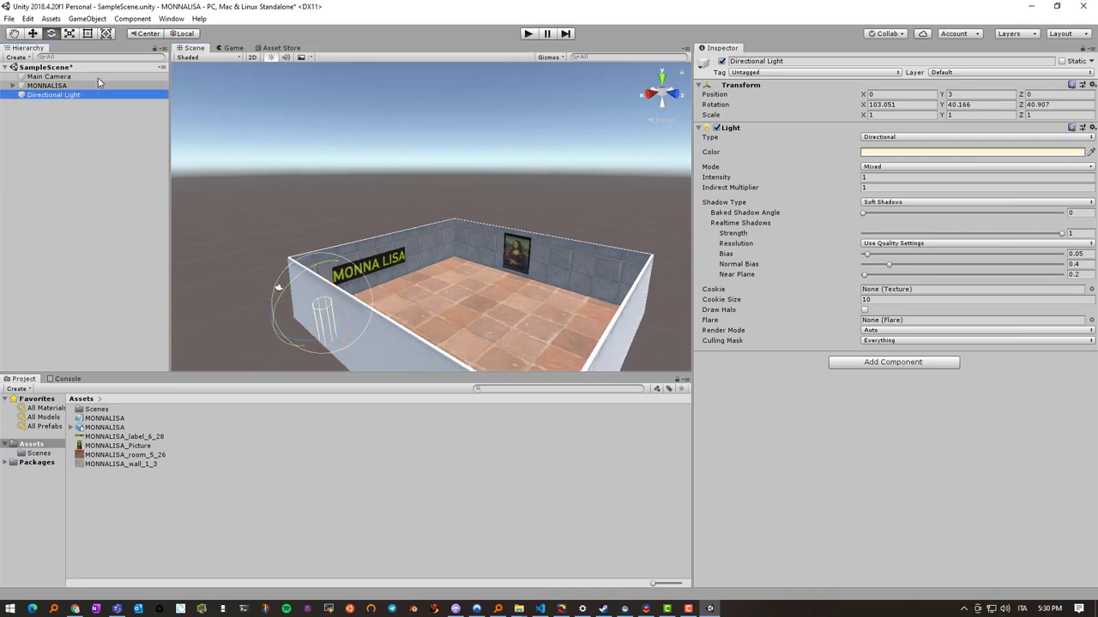
{"action": "right_click", "coordinate": [65, 99]}
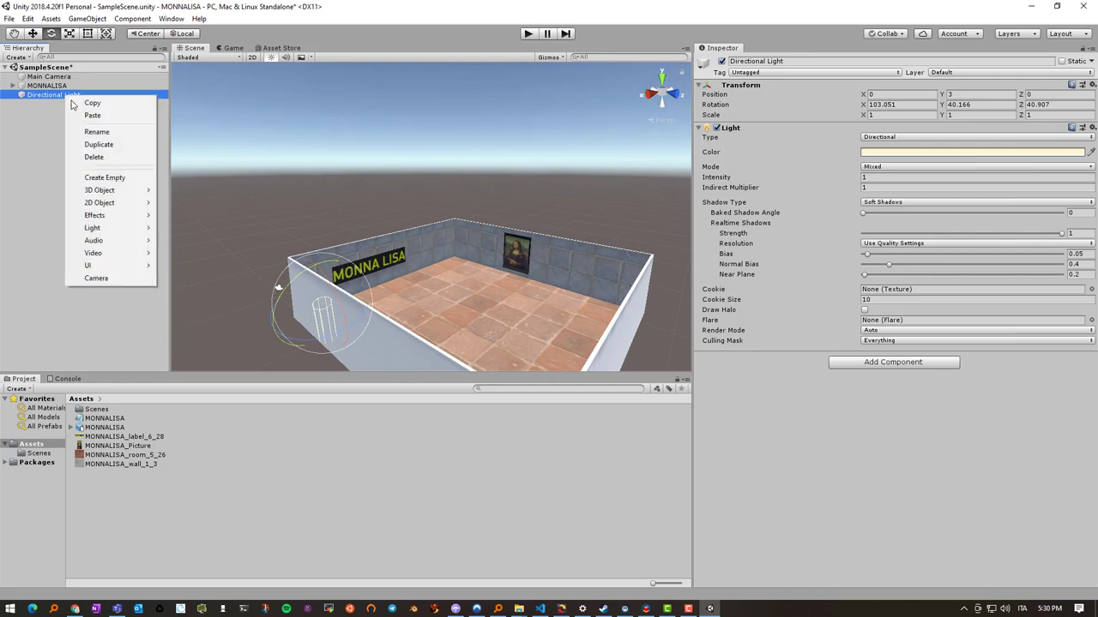
{"action": "left_click", "coordinate": [94, 141]}
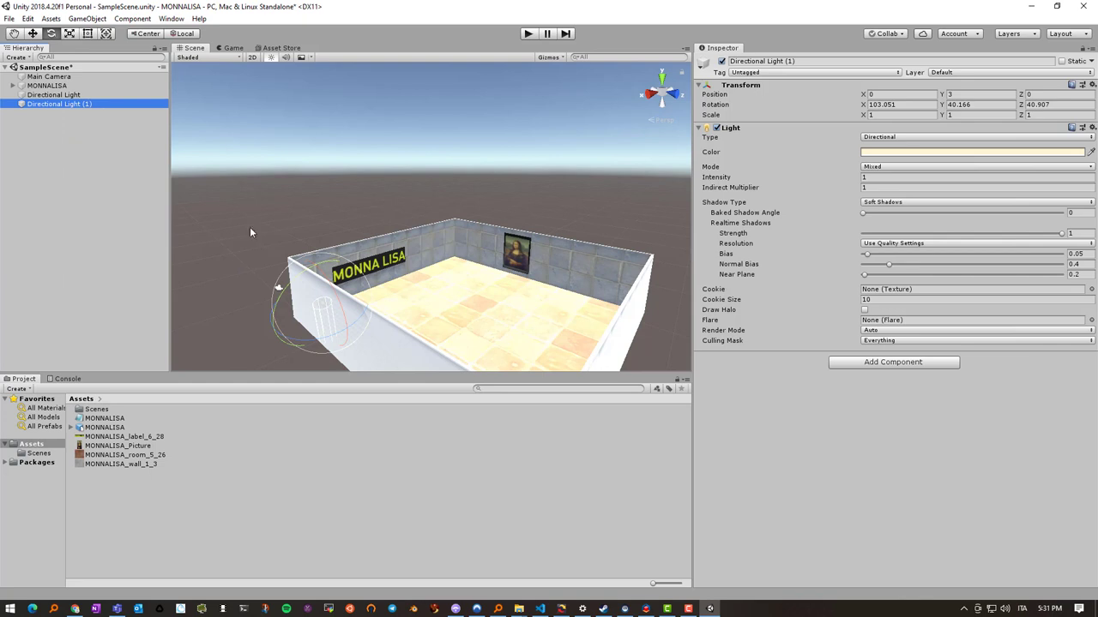
{"action": "left_click", "coordinate": [32, 33]}
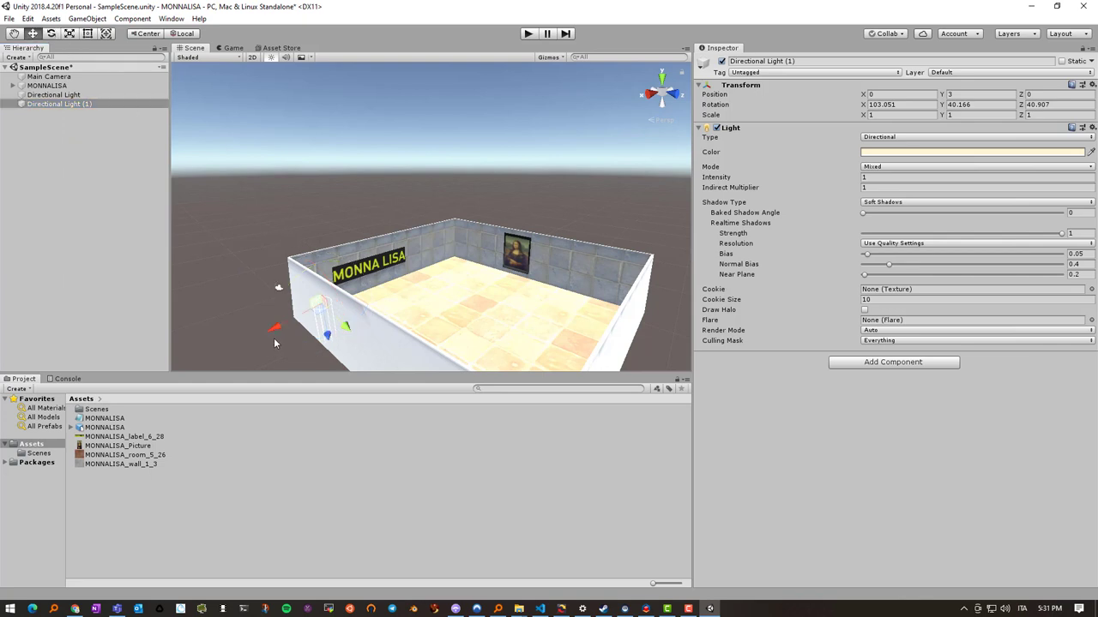
{"action": "left_click_drag", "start_coordinate": [289, 323], "coordinate": [499, 240]}
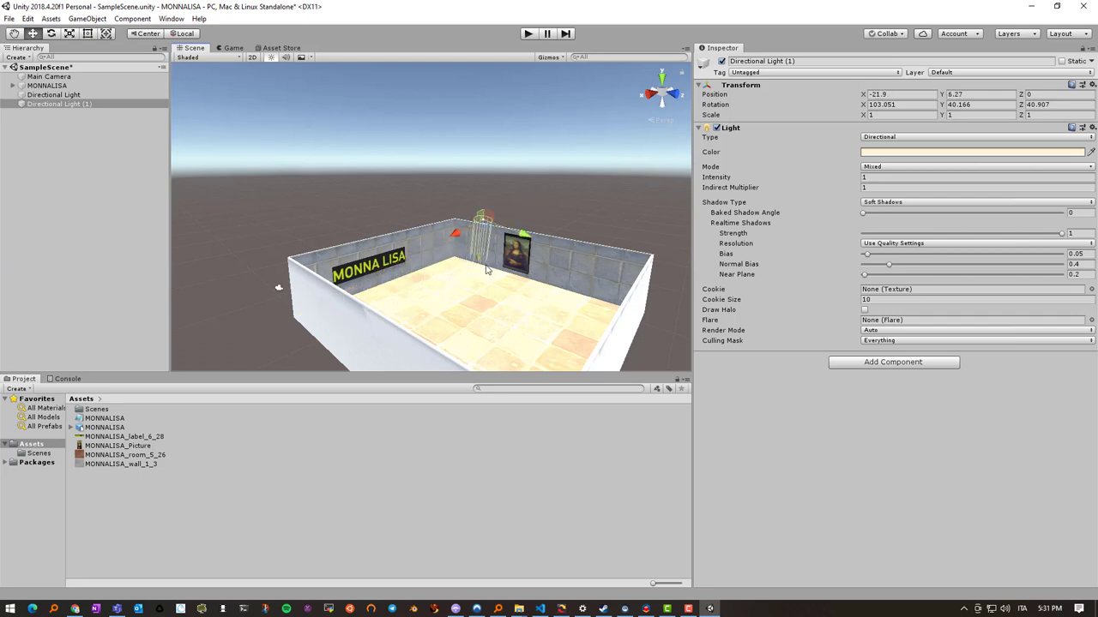
Rotate Directional Light (1) freehand to about X 116, Y 191, Z 186 so it shines at an angle into the room
{"action": "left_click", "coordinate": [51, 33]}
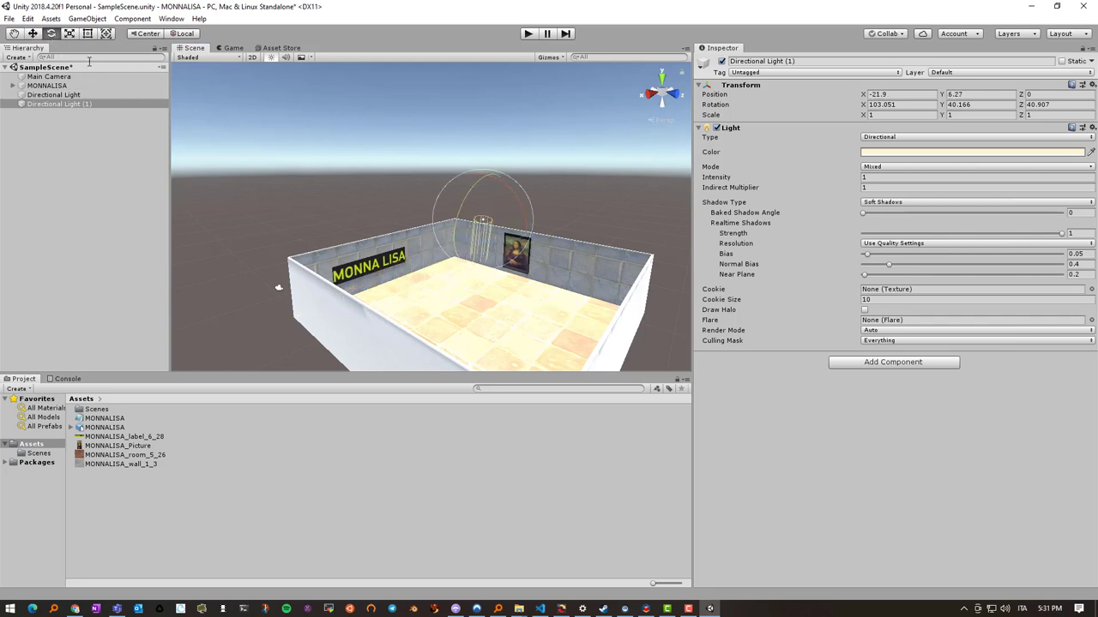
{"action": "left_click_drag", "start_coordinate": [522, 213], "coordinate": [484, 186]}
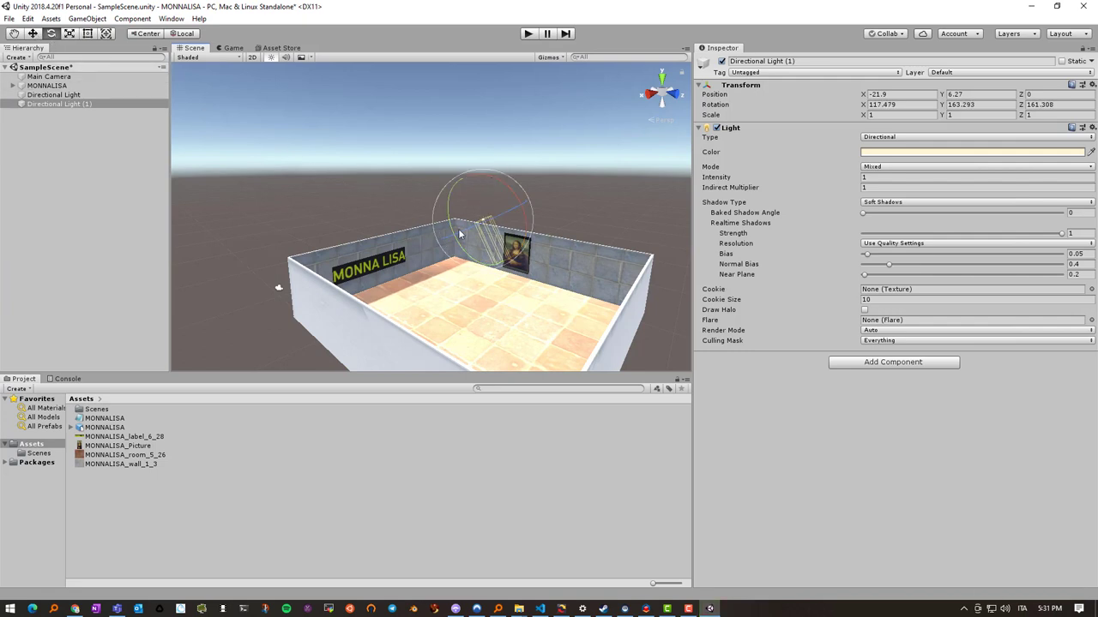
{"action": "mouse_move", "coordinate": [468, 260]}
{"action": "left_mouse_down"}
{"action": "mouse_move", "coordinate": [456, 258]}
{"action": "mouse_move", "coordinate": [470, 256]}
{"action": "left_mouse_up"}
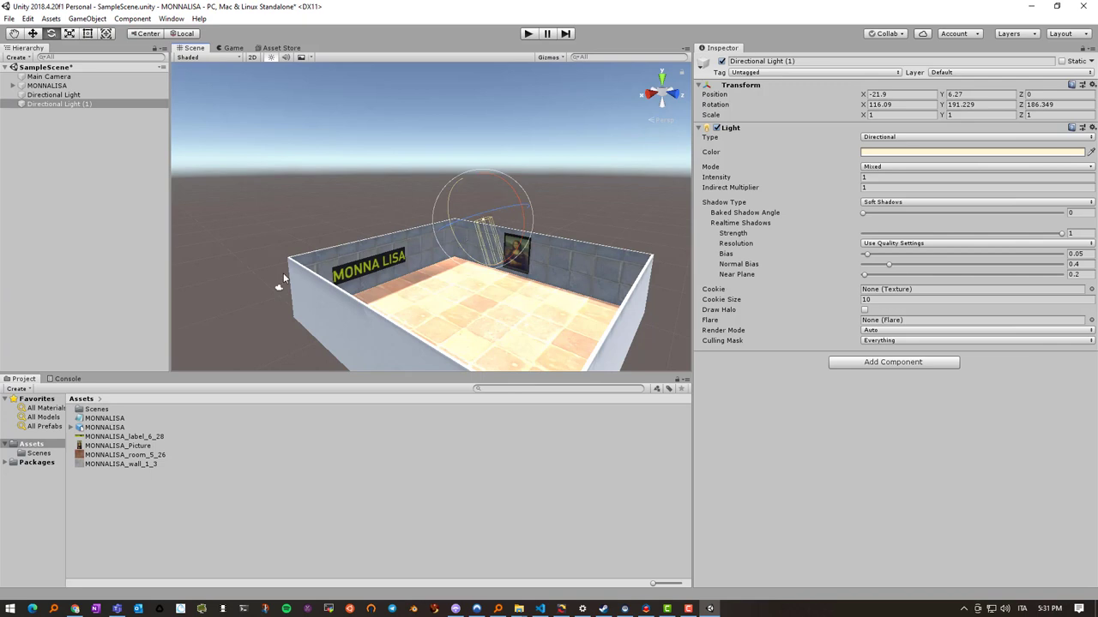
Rotate the original Directional Light freehand to about X 111, Y 62, Z 62, then select Directional Light (1) and check the room's lighting
{"action": "left_click", "coordinate": [53, 94]}
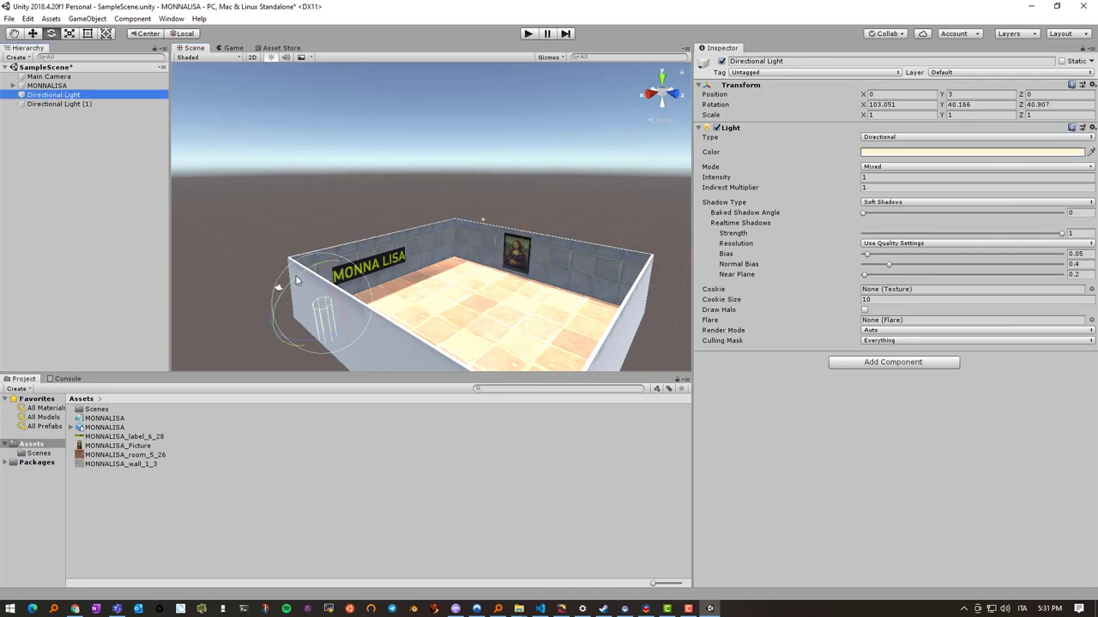
{"action": "left_click_drag", "start_coordinate": [296, 281], "coordinate": [284, 291]}
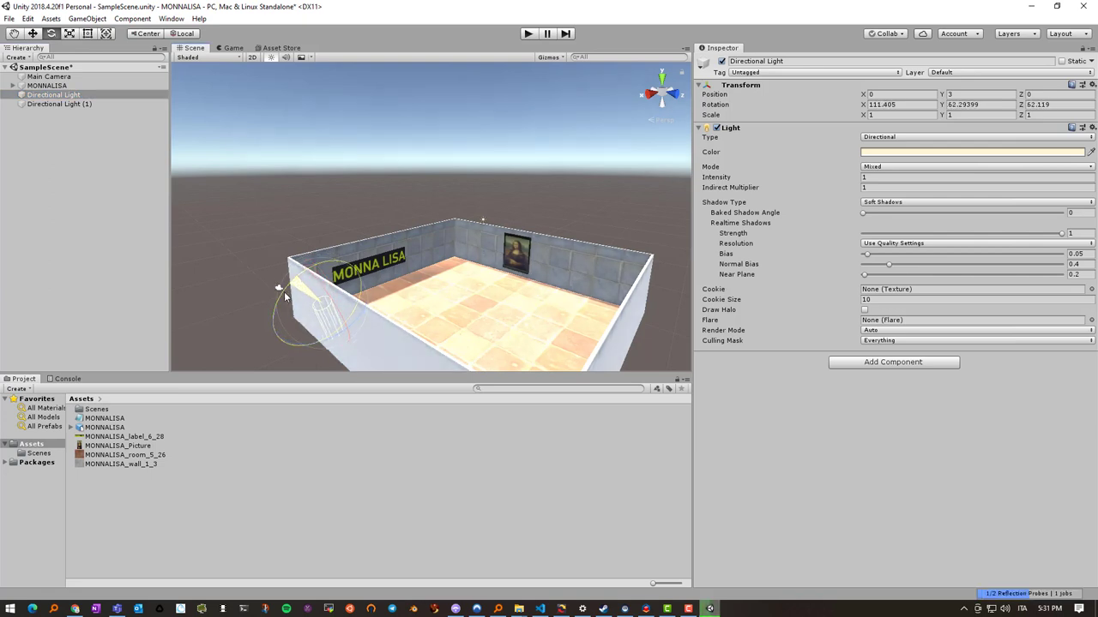
{"action": "left_click", "coordinate": [59, 104]}
{"action": "mouse_move", "coordinate": [408, 284]}
{"action": "middle_mouse_down"}
{"action": "mouse_move", "coordinate": [480, 215]}
{"action": "mouse_move", "coordinate": [360, 223]}
{"action": "mouse_move", "coordinate": [326, 312]}
{"action": "mouse_move", "coordinate": [390, 293]}
{"action": "middle_mouse_up"}
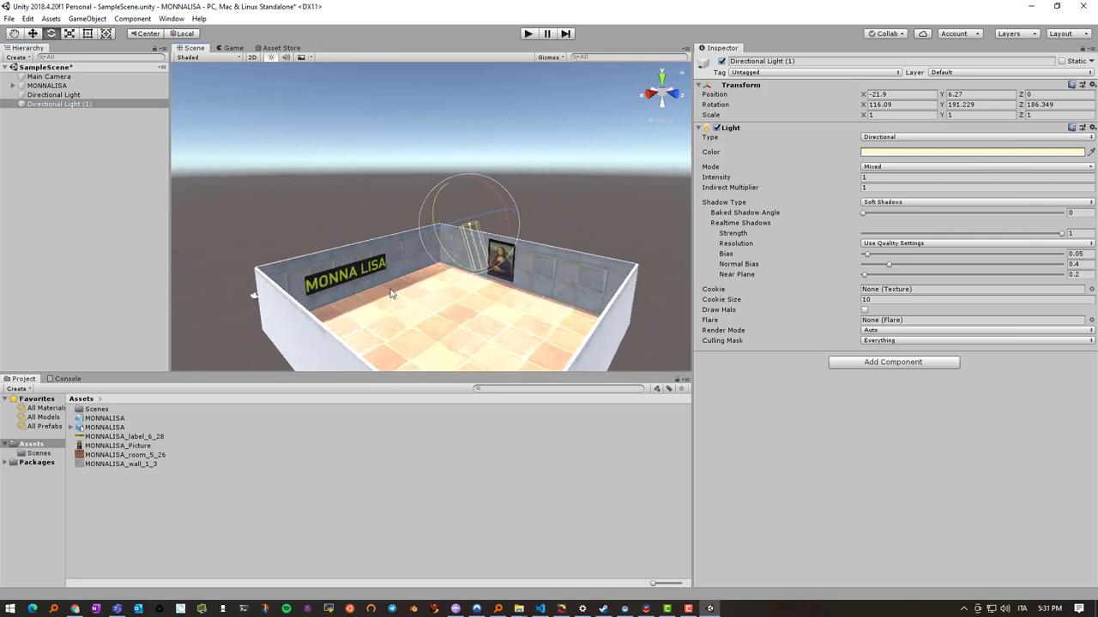
{"action": "mouse_move", "coordinate": [412, 325]}
{"action": "left_mouse_down", "text": "alt"}
{"action": "mouse_move", "coordinate": [452, 324]}
{"action": "mouse_move", "coordinate": [437, 329]}
{"action": "mouse_move", "coordinate": [402, 314]}
{"action": "mouse_move", "coordinate": [399, 327]}
{"action": "left_mouse_up", "text": "alt"}
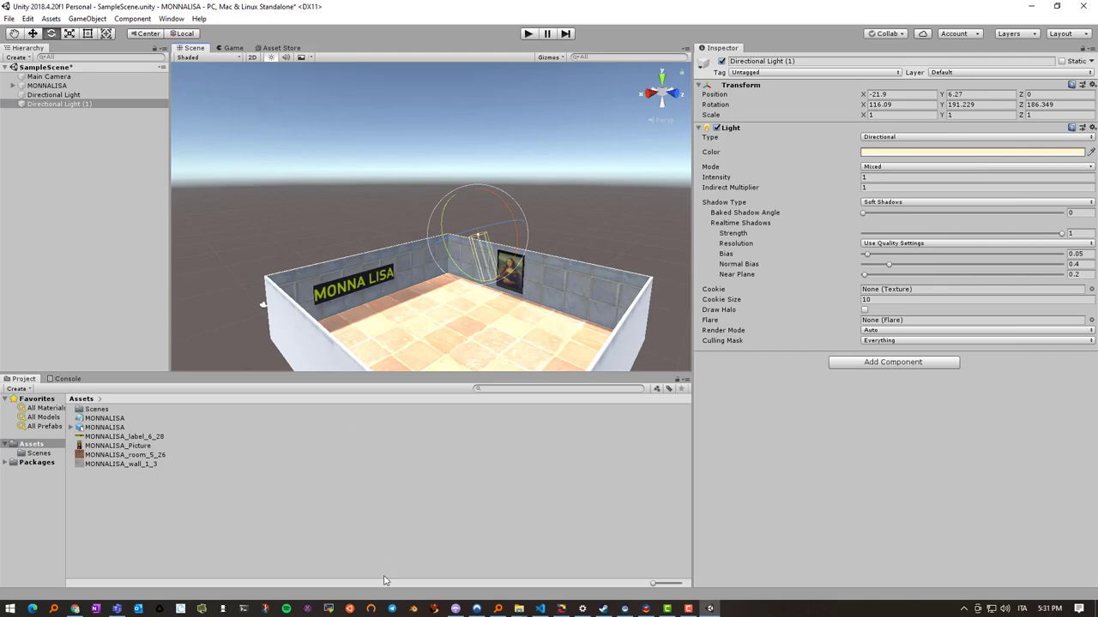
Switch to Everything, search for SDK3 and select the VRCSDK3-WORLD-2021.01.19.07.28_Public.unitypackage dated 1/30/2021
{"action": "left_click", "coordinate": [53, 610]}
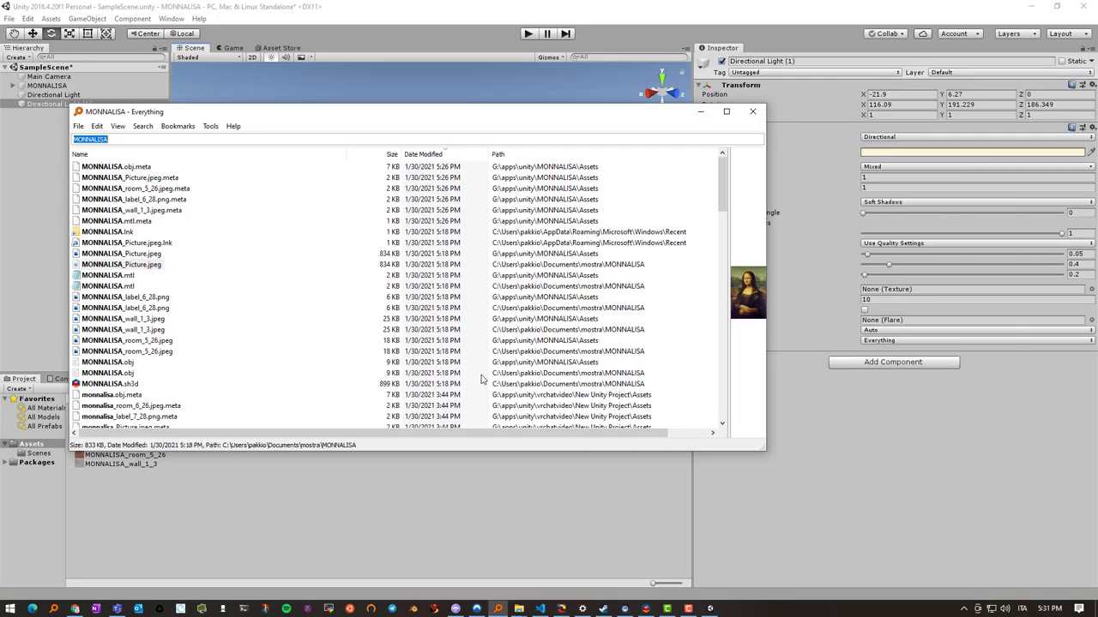
{"action": "type", "text": "SDK3"}
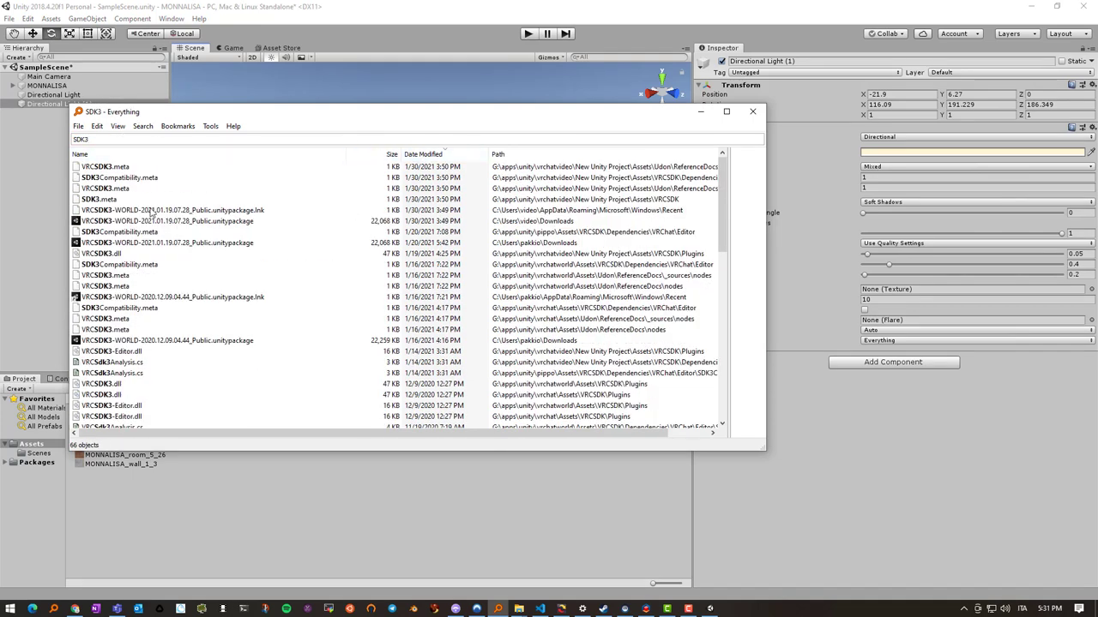
{"action": "left_click", "coordinate": [156, 223]}
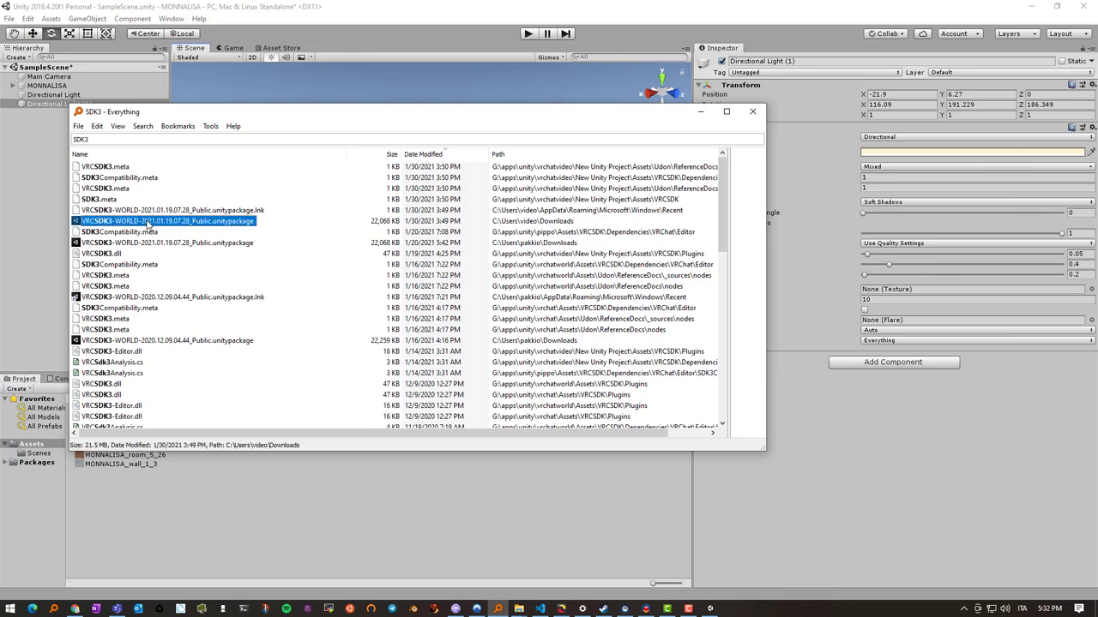
Try to import the selected VRCSDK3-WORLD package by dropping it straight into the Unity project's Assets
{"action": "left_click_drag", "start_coordinate": [264, 118], "coordinate": [503, 134]}
{"action": "left_click_drag", "start_coordinate": [351, 243], "coordinate": [102, 513]}
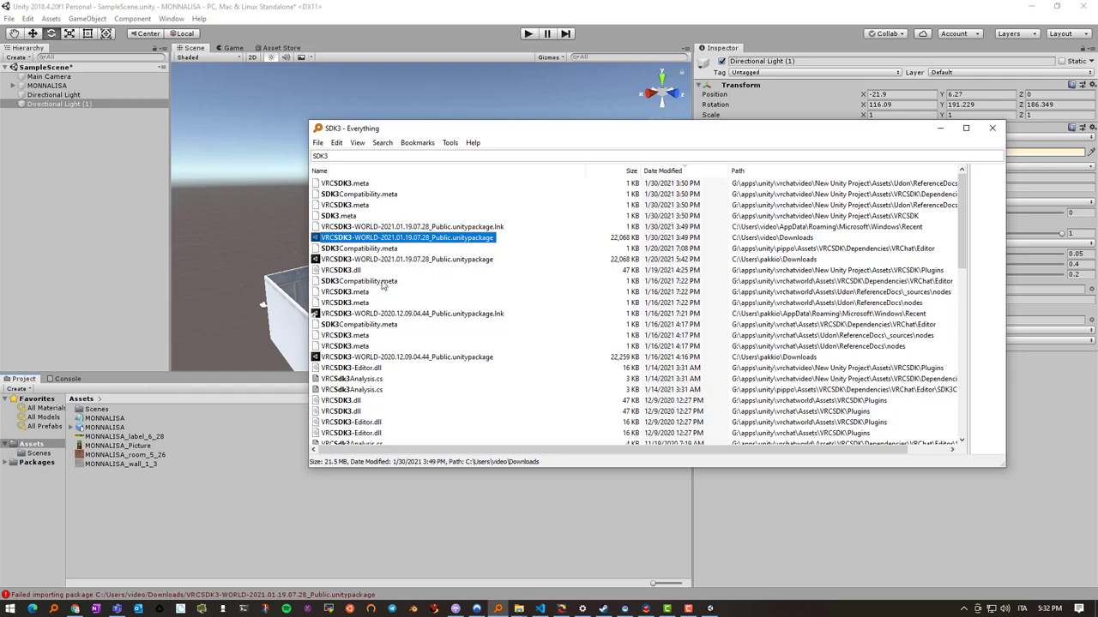
{"action": "left_click_drag", "start_coordinate": [411, 130], "coordinate": [675, 137]}
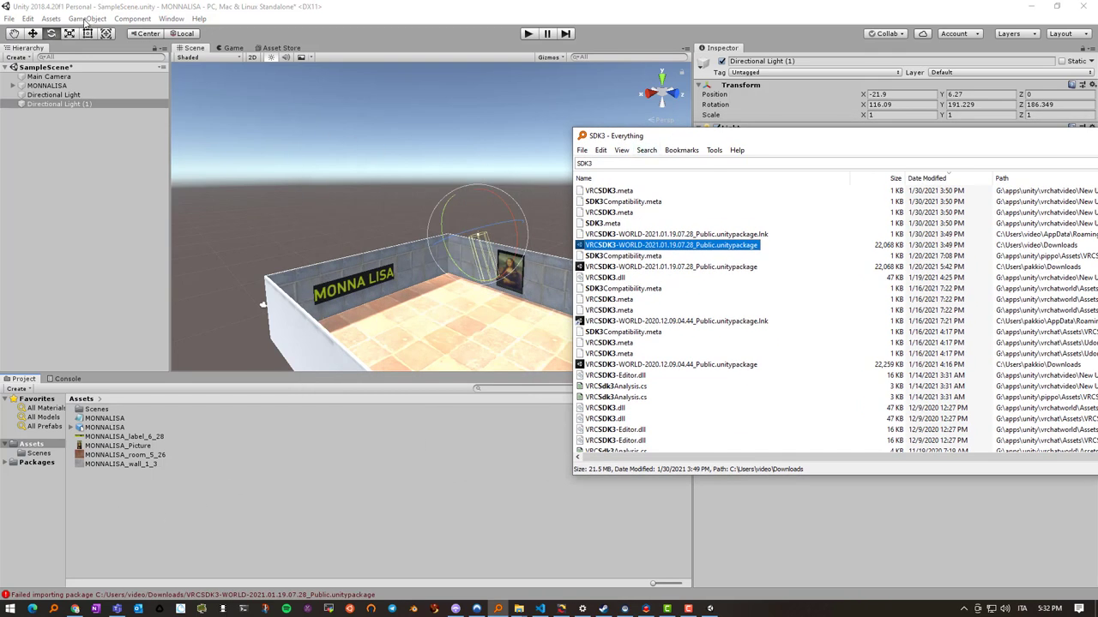
Open Unity's file dialog for importing a custom package
{"action": "left_click", "coordinate": [53, 20]}
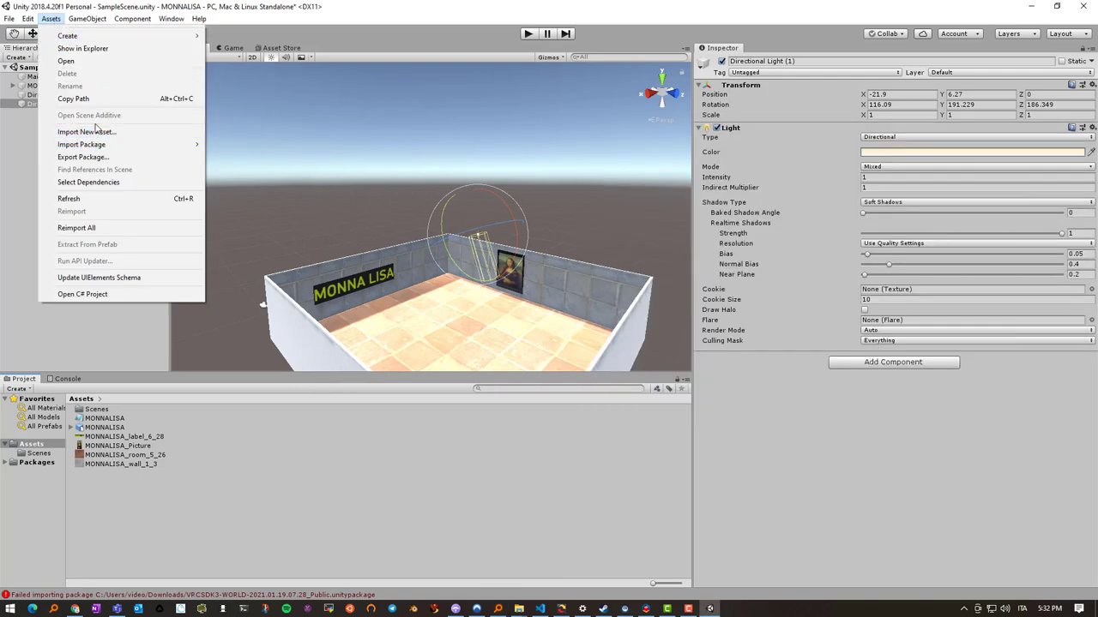
{"action": "mouse_move", "coordinate": [92, 146]}
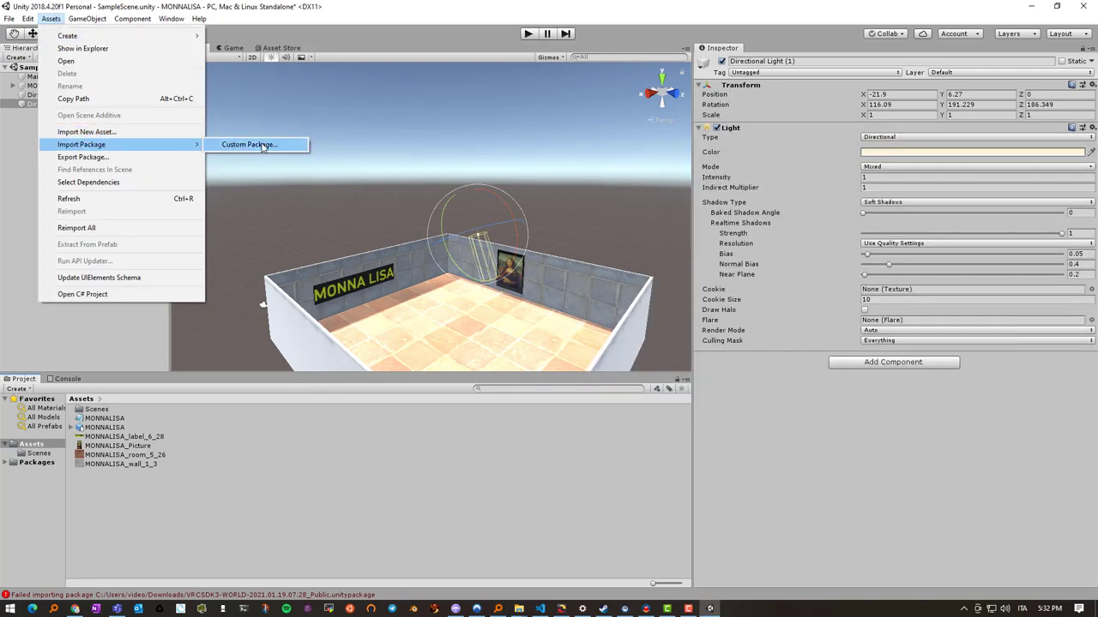
{"action": "left_click", "coordinate": [261, 145]}
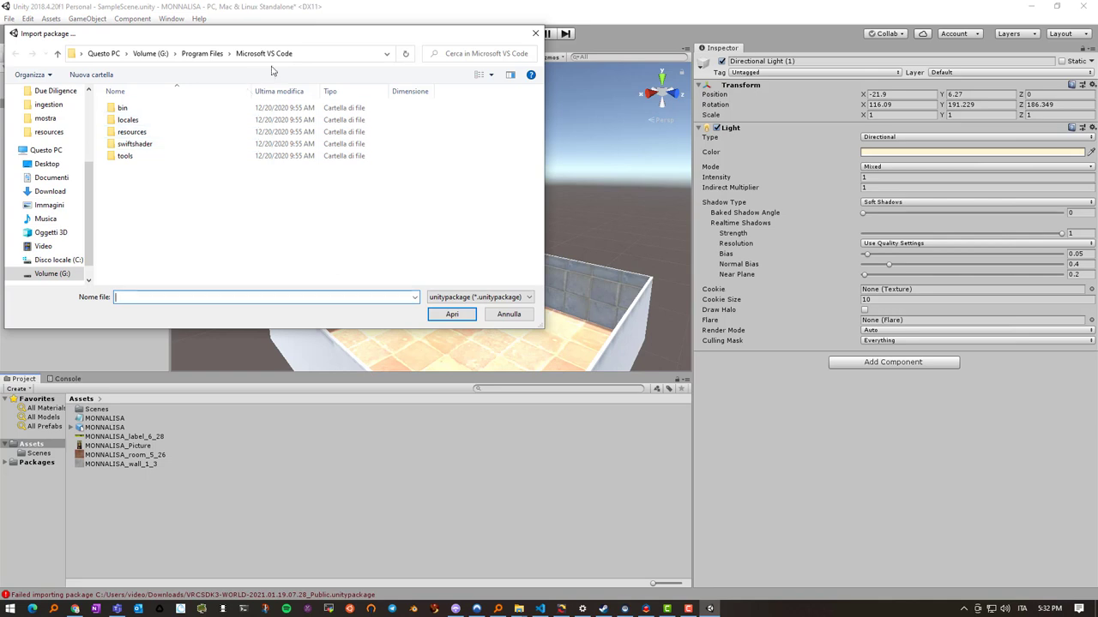
Try to open the VRCSDK3-WORLD package dated 1/30/2021 in the import dialog using its full path copied from Everything
{"action": "left_click", "coordinate": [61, 609]}
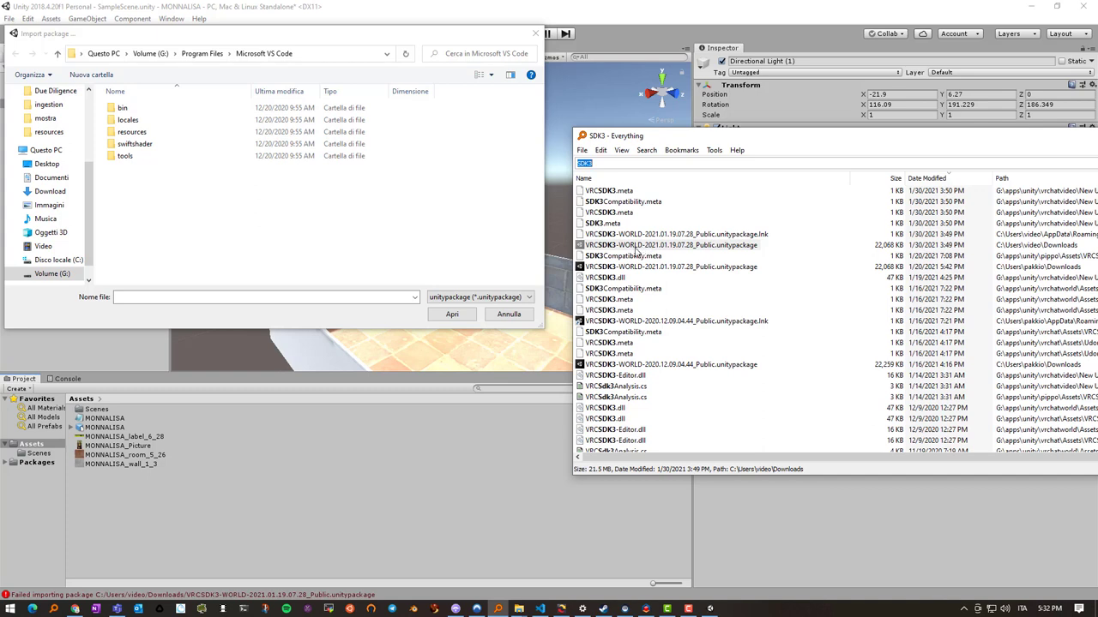
{"action": "right_click", "coordinate": [622, 246]}
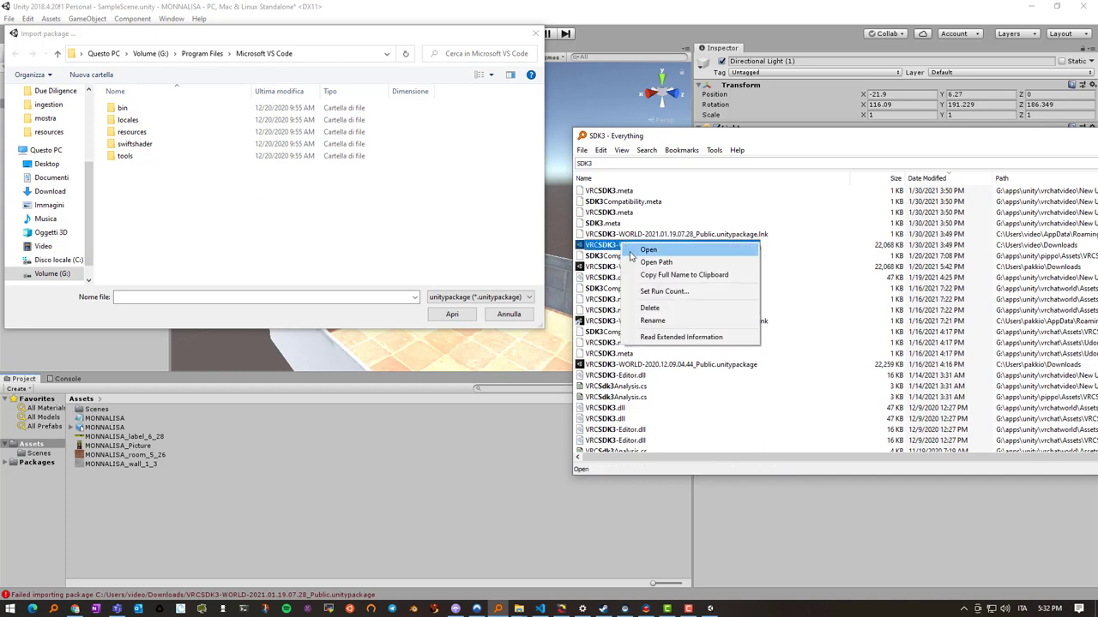
{"action": "left_click", "coordinate": [648, 275]}
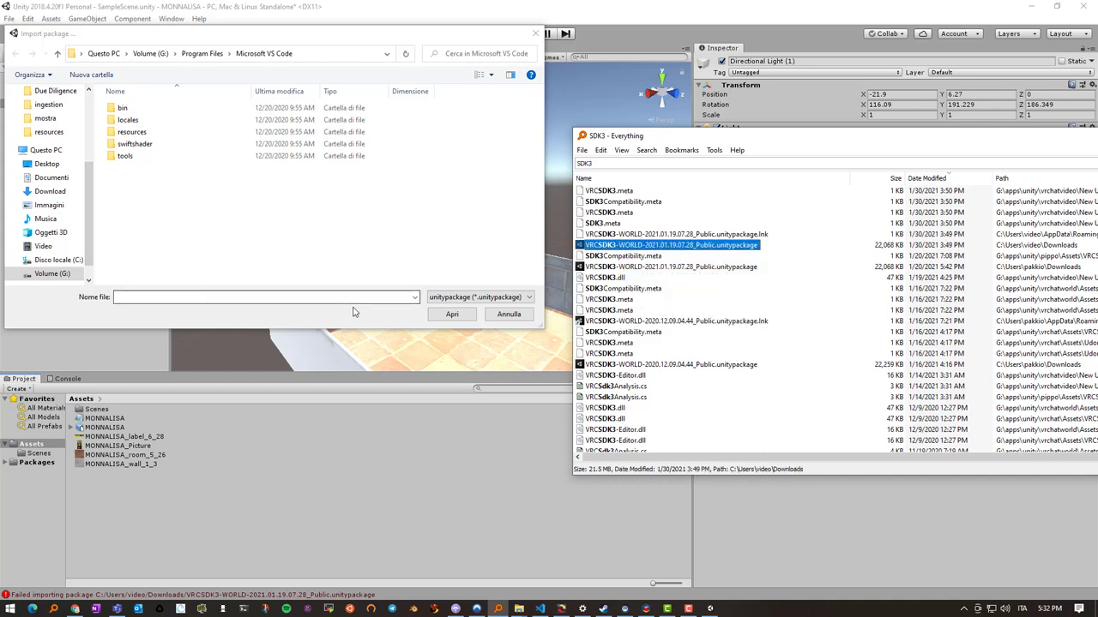
{"action": "left_click", "coordinate": [127, 298]}
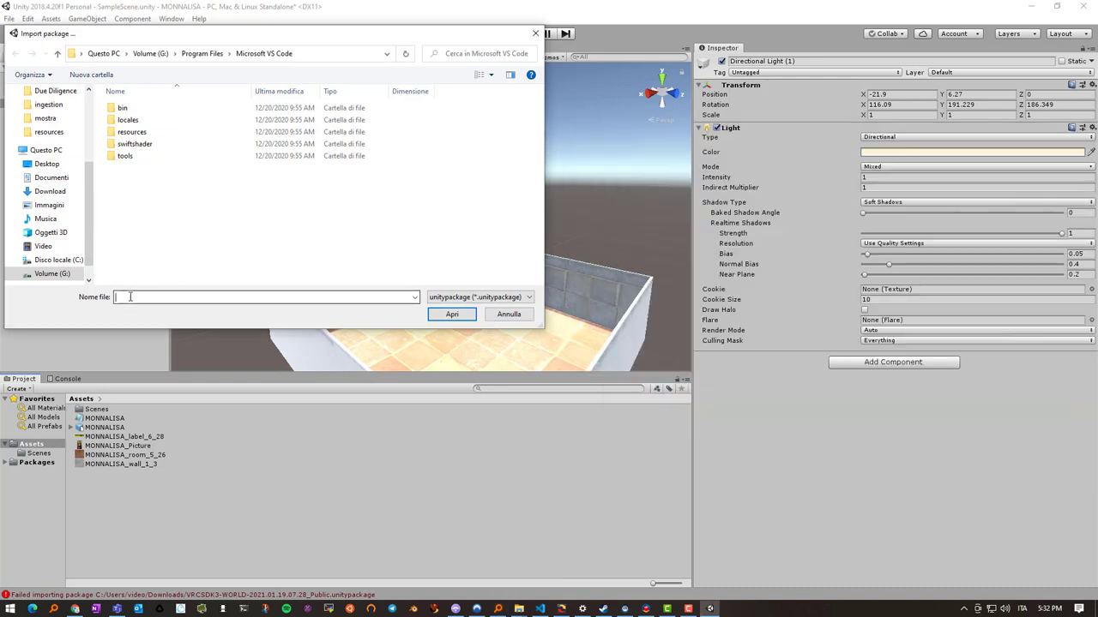
{"action": "key", "text": "ctrl+v"}
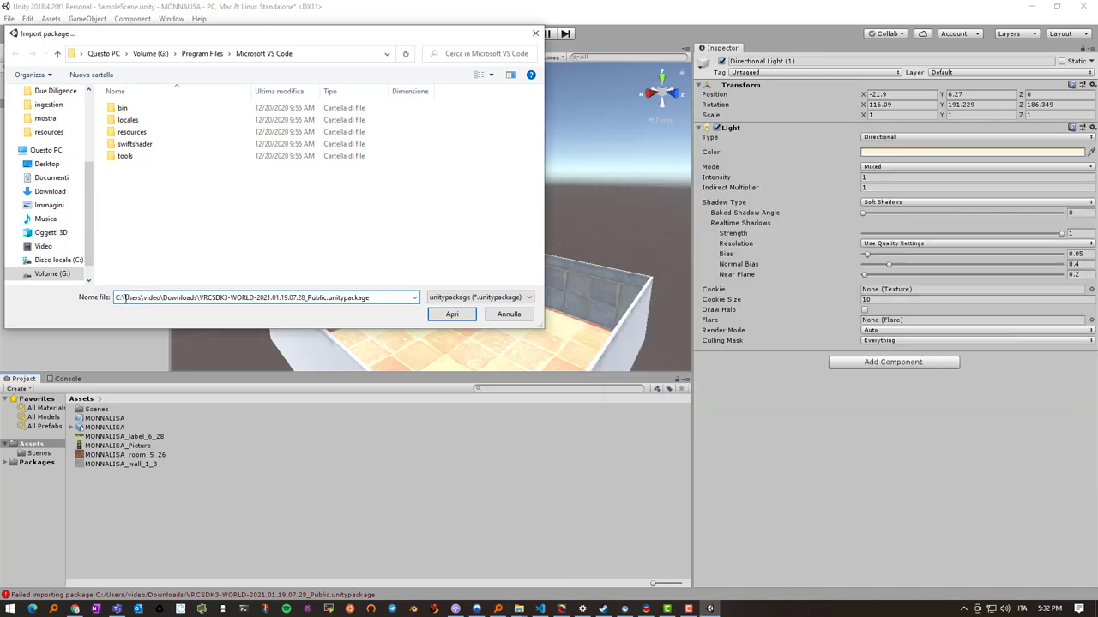
{"action": "key", "text": "Return"}
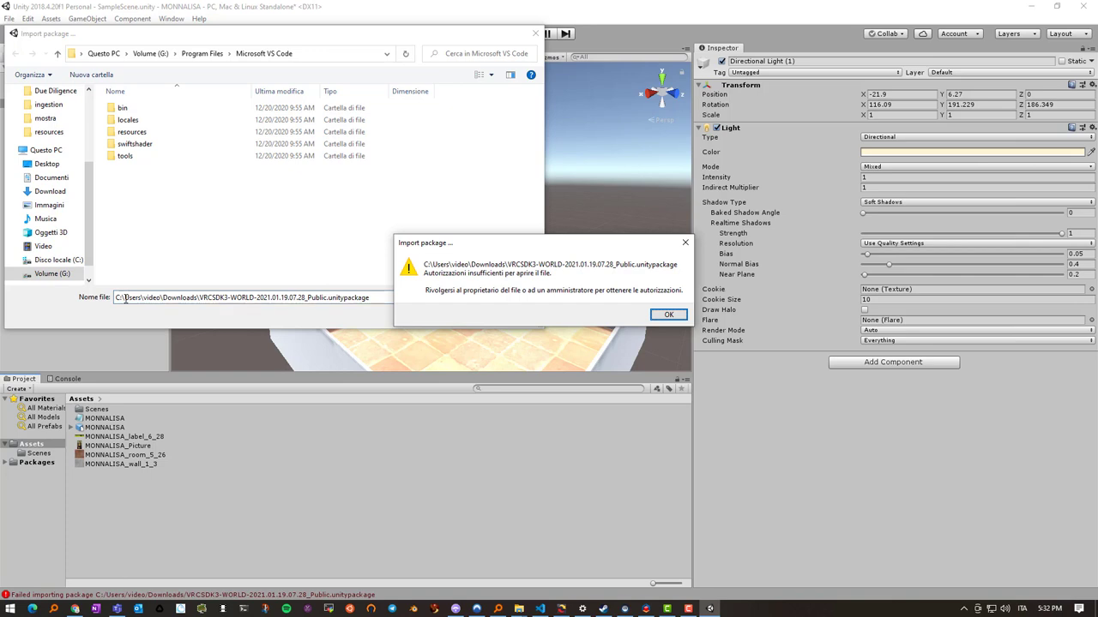
{"action": "left_click", "coordinate": [669, 317]}
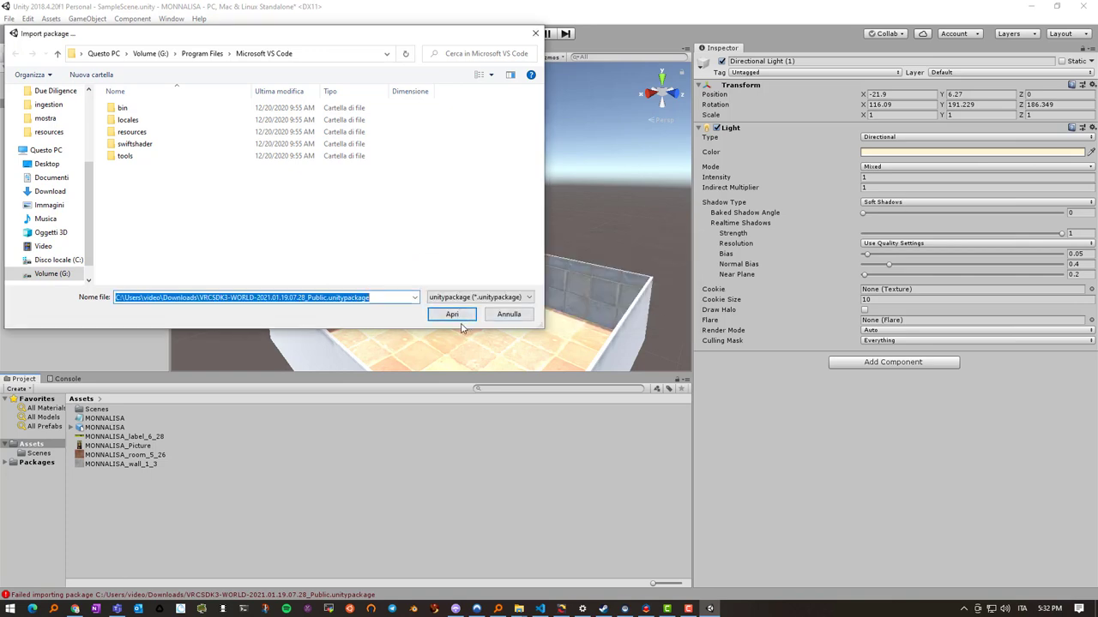
Import all contents of the VRCSDK3-WORLD-2021.01.19.07.28_Public.unitypackage dated 1/20/2021, using its full path copied from Everything
{"action": "left_click", "coordinate": [497, 609]}
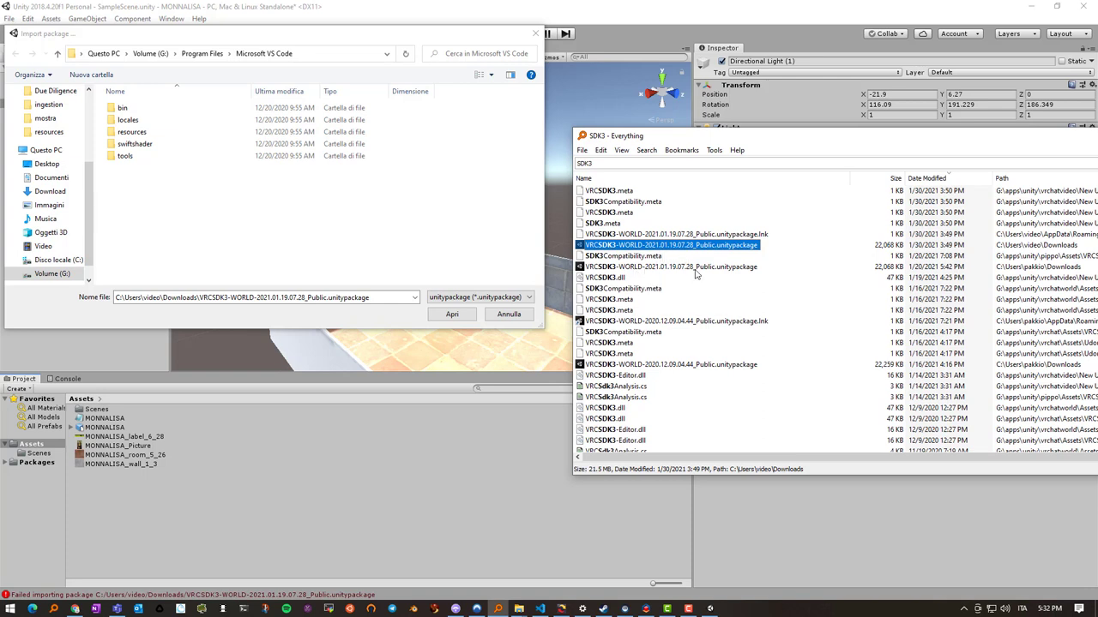
{"action": "left_click", "coordinate": [693, 269]}
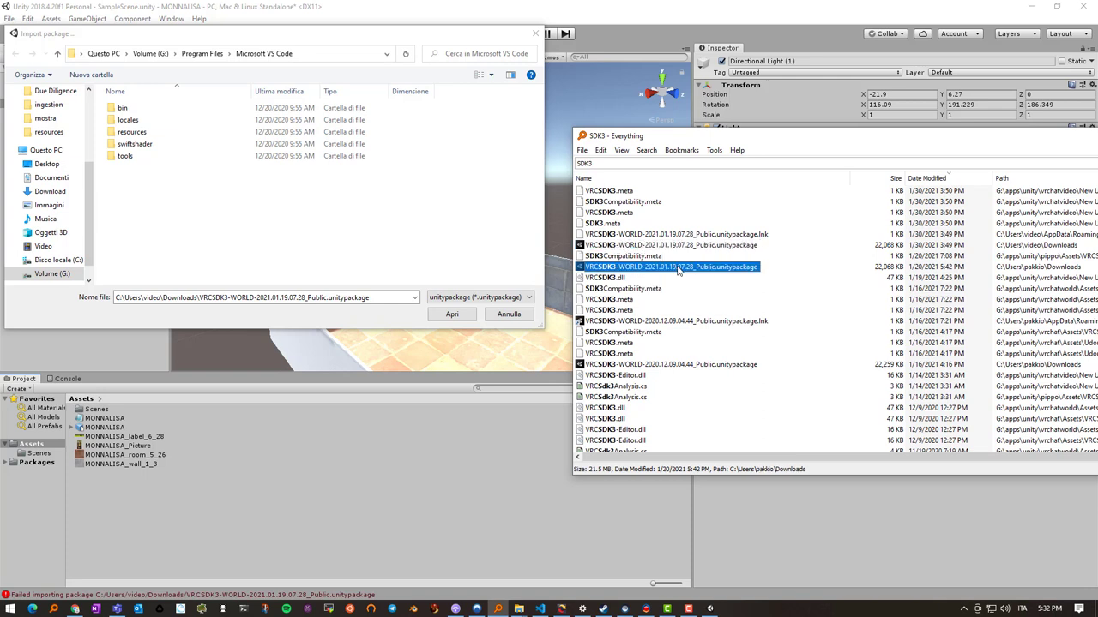
{"action": "right_click", "coordinate": [620, 273]}
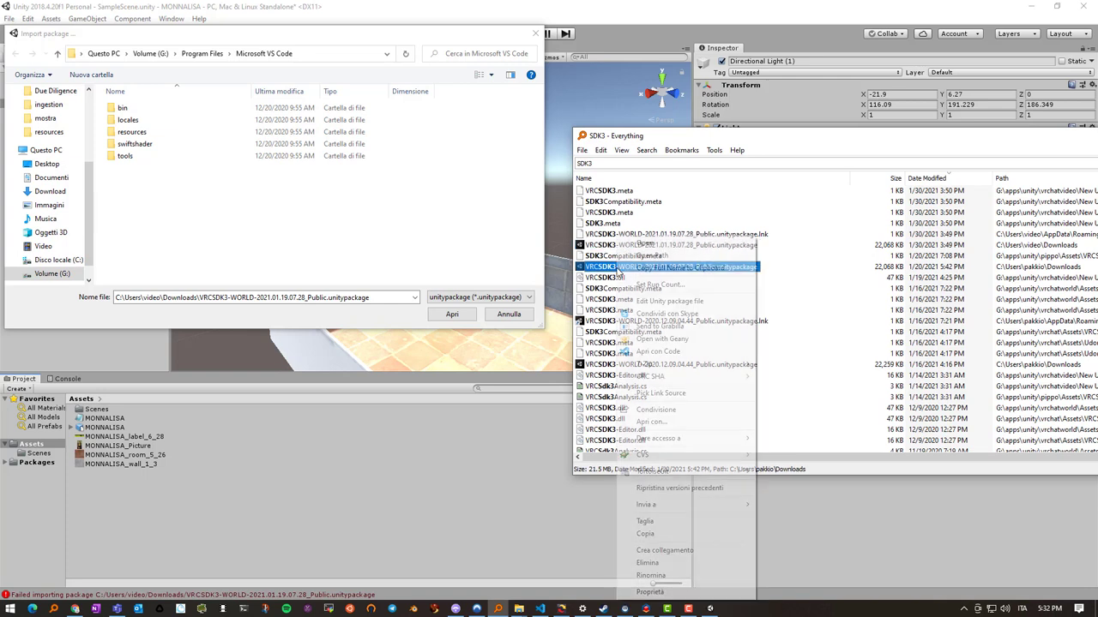
{"action": "left_click", "coordinate": [657, 269]}
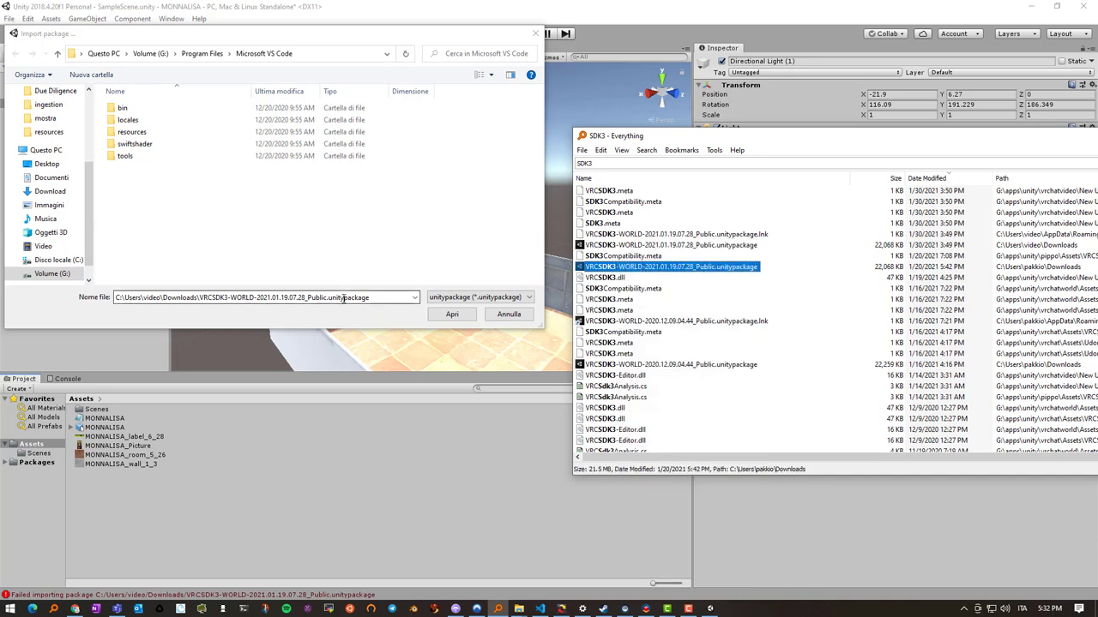
{"action": "left_click", "coordinate": [343, 298]}
{"action": "key", "text": "ctrl+a"}
{"action": "key", "text": "ctrl+v"}
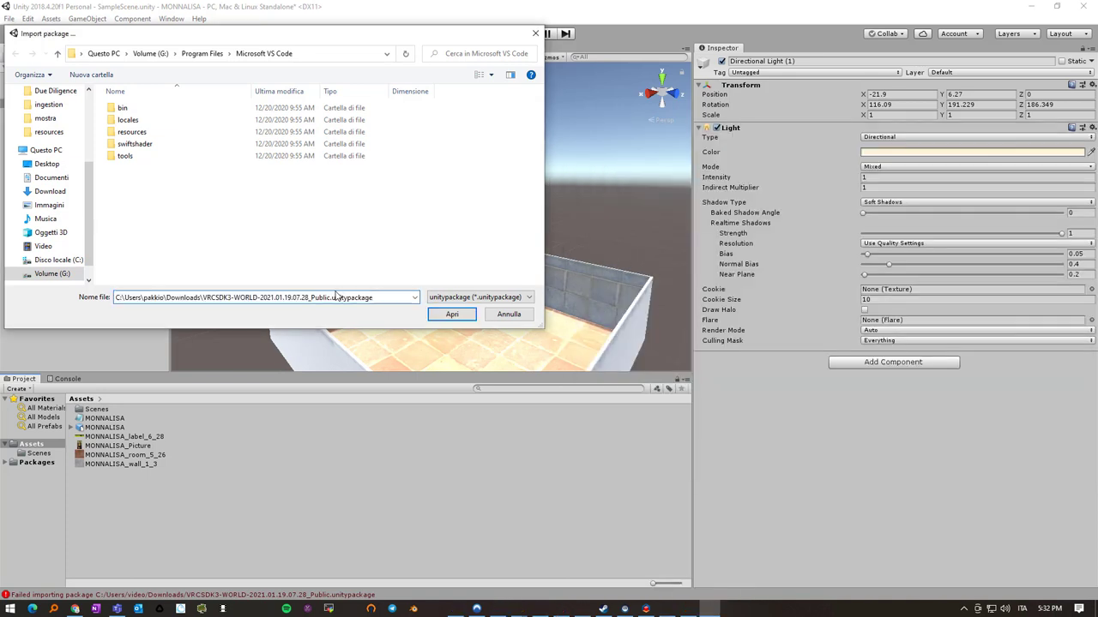
{"action": "left_click", "coordinate": [449, 314]}
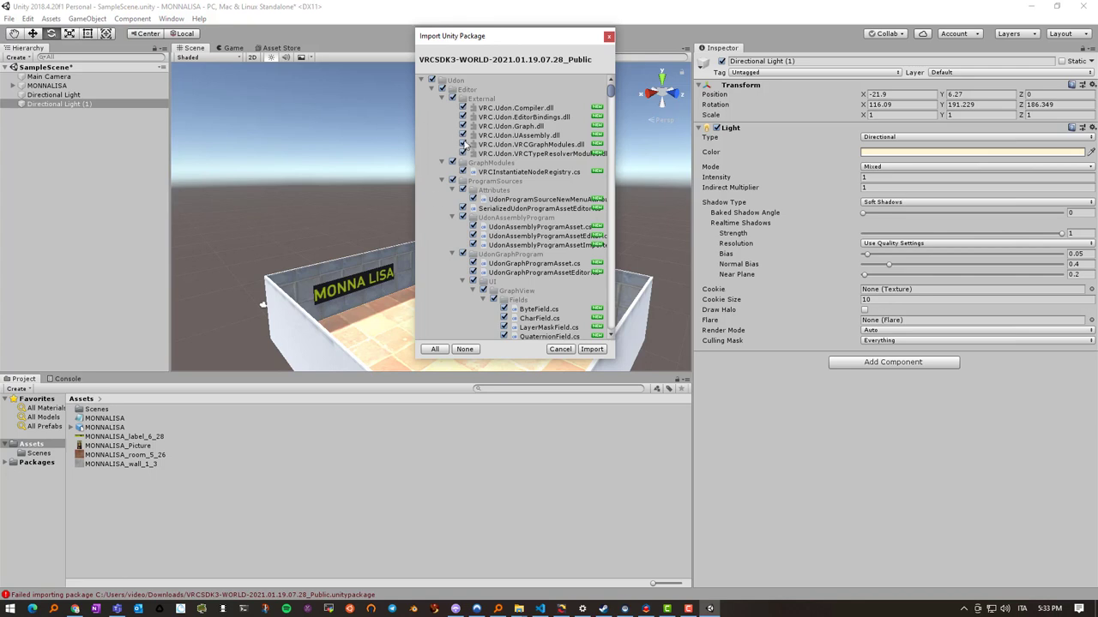
{"action": "left_click", "coordinate": [591, 349]}
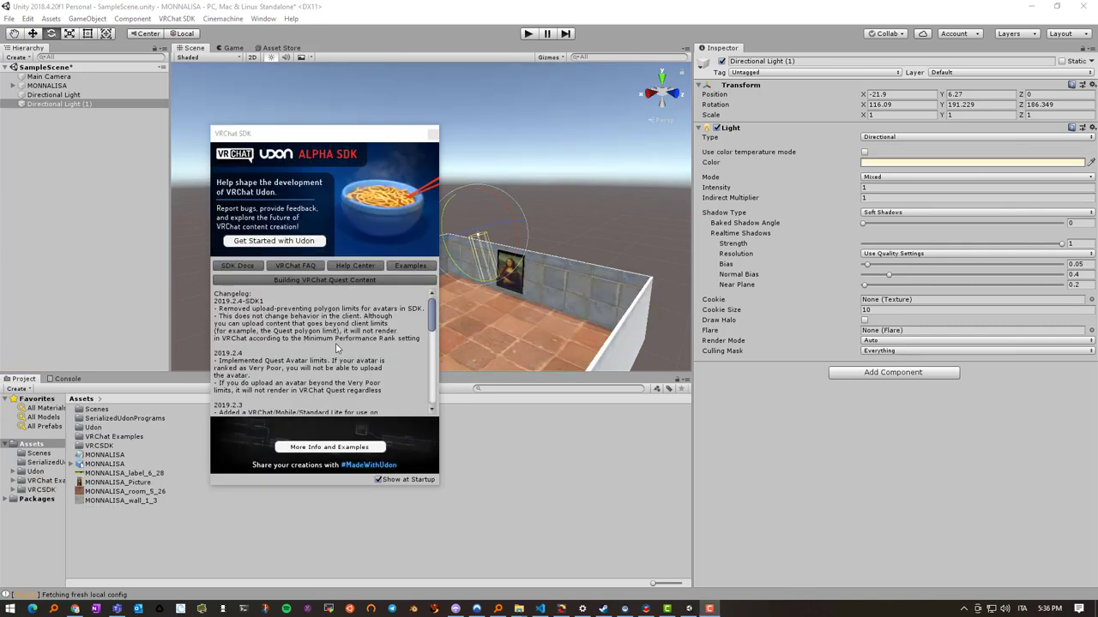
{"action": "left_click_drag", "start_coordinate": [268, 136], "coordinate": [312, 130]}
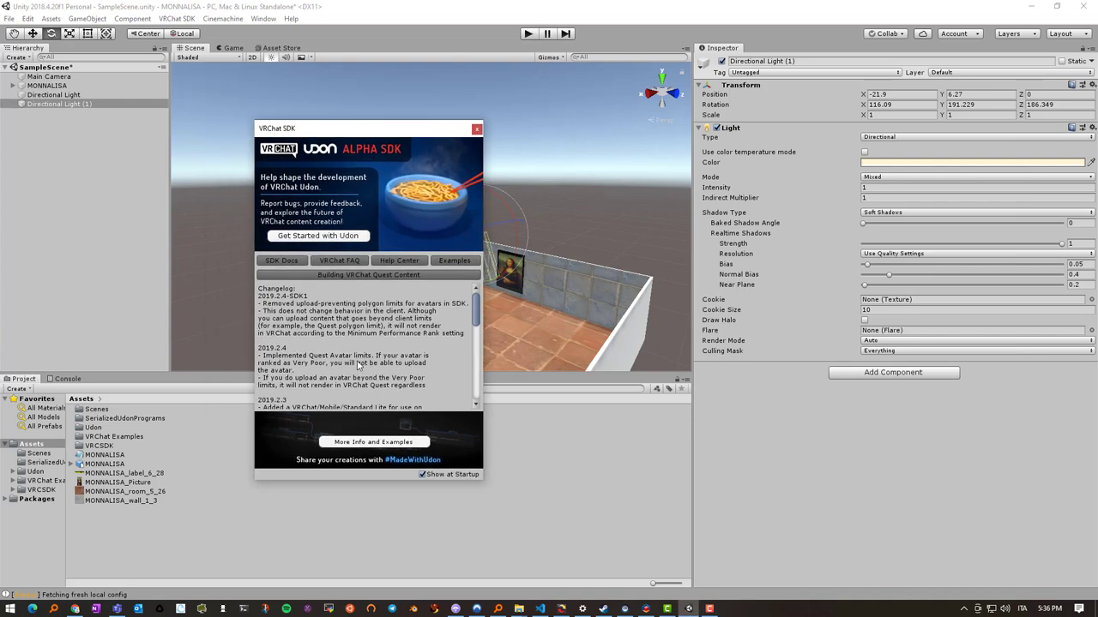
Dismiss the VRChat SDK splash window and sign in to VRChat from the SDK control panel with the prefilled credentials
{"action": "left_click", "coordinate": [477, 130]}
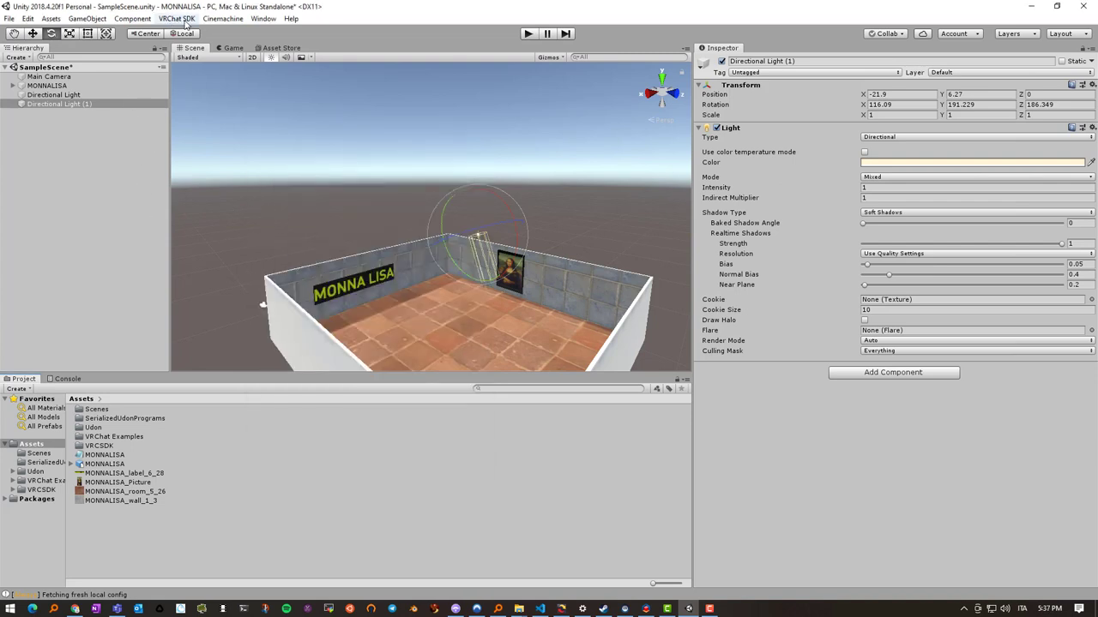
{"action": "left_click", "coordinate": [178, 21]}
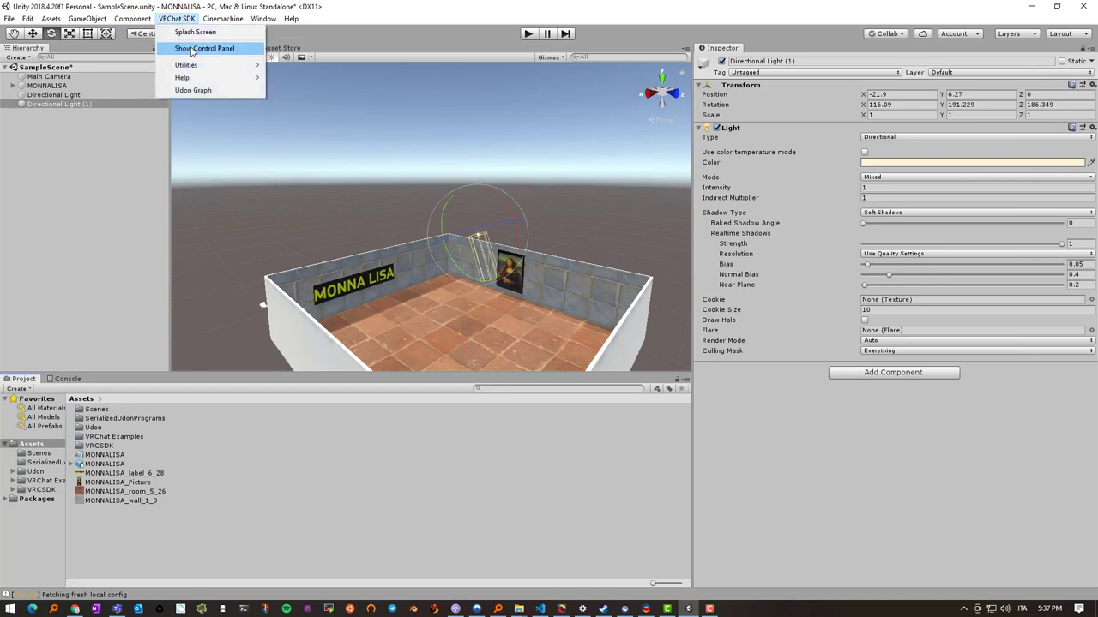
{"action": "left_click", "coordinate": [190, 50]}
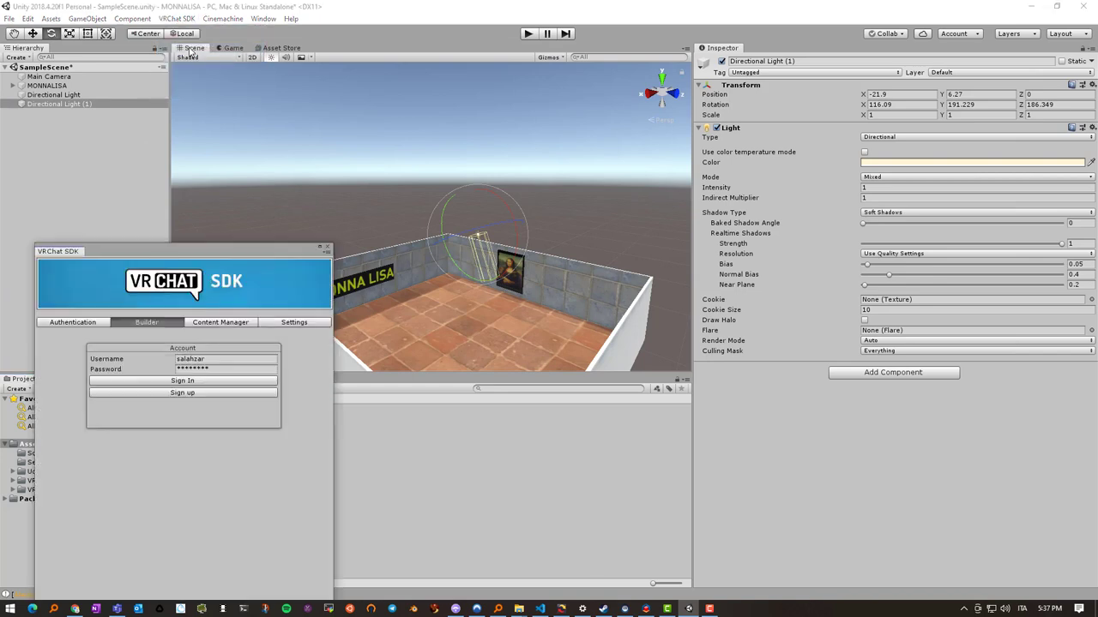
{"action": "left_click", "coordinate": [179, 382]}
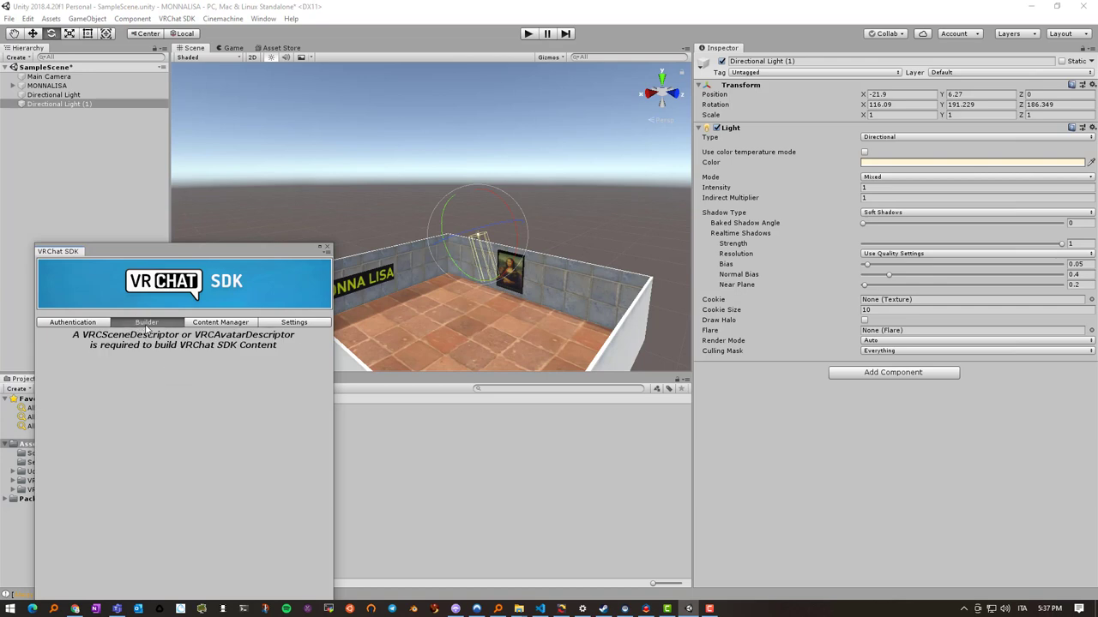
{"action": "left_click_drag", "start_coordinate": [172, 251], "coordinate": [192, 161]}
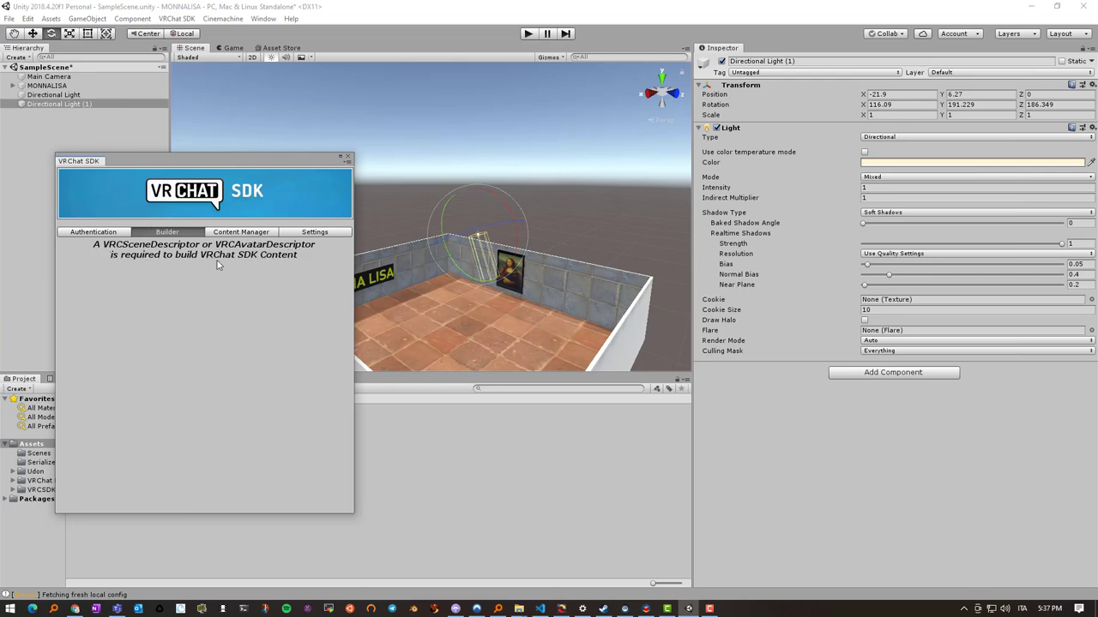
{"action": "left_click", "coordinate": [348, 159]}
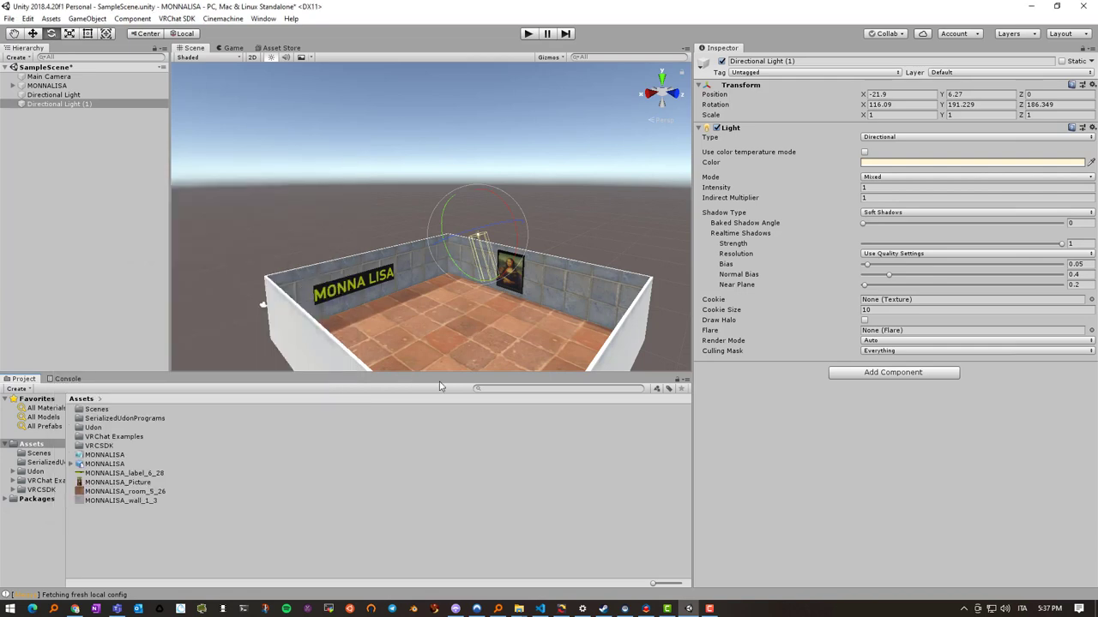
Find the VRCWorld prefab in the project assets by searching VRCWORLD, place it on the room's floor and save the scene
{"action": "left_click", "coordinate": [501, 387]}
{"action": "type", "text": "VRC"}
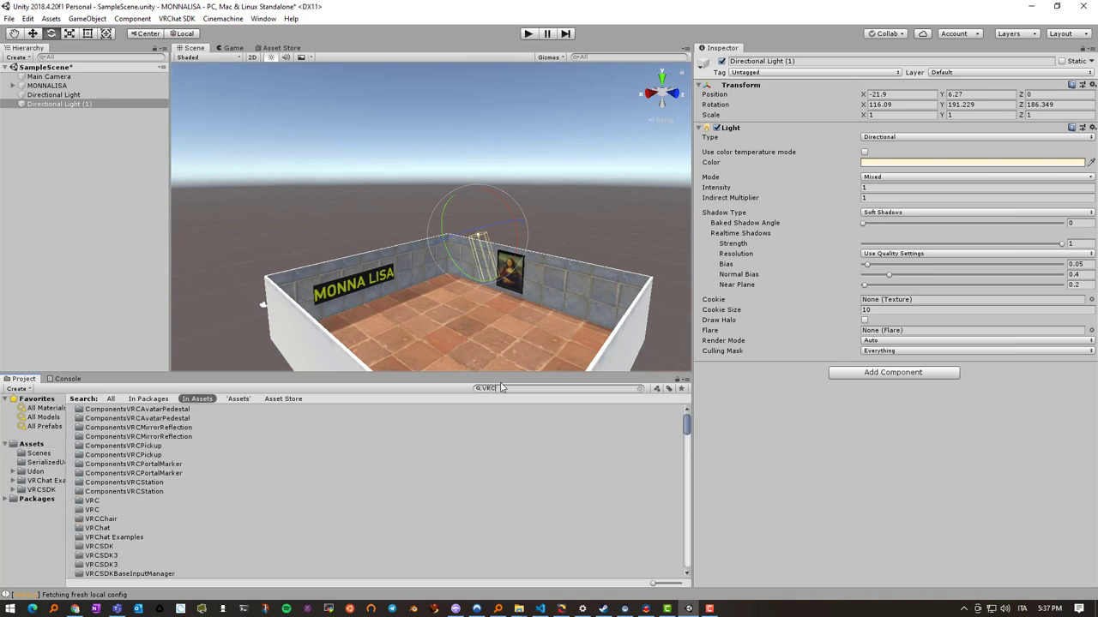
{"action": "type", "text": "WORLD"}
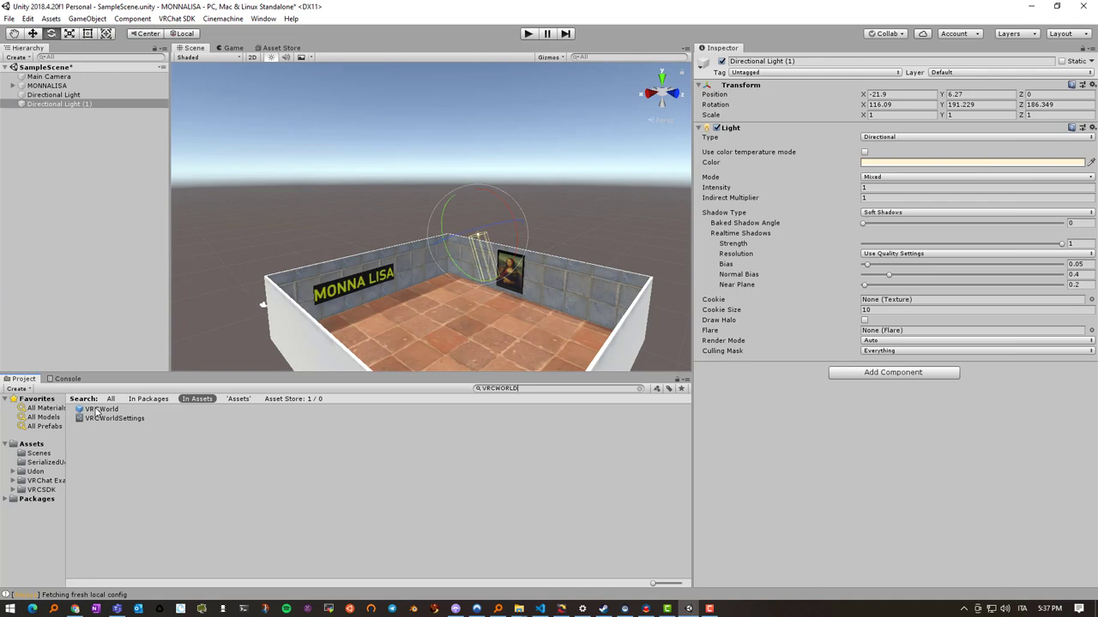
{"action": "left_click_drag", "start_coordinate": [97, 413], "coordinate": [380, 330]}
{"action": "left_click_drag", "start_coordinate": [455, 333], "coordinate": [455, 333]}
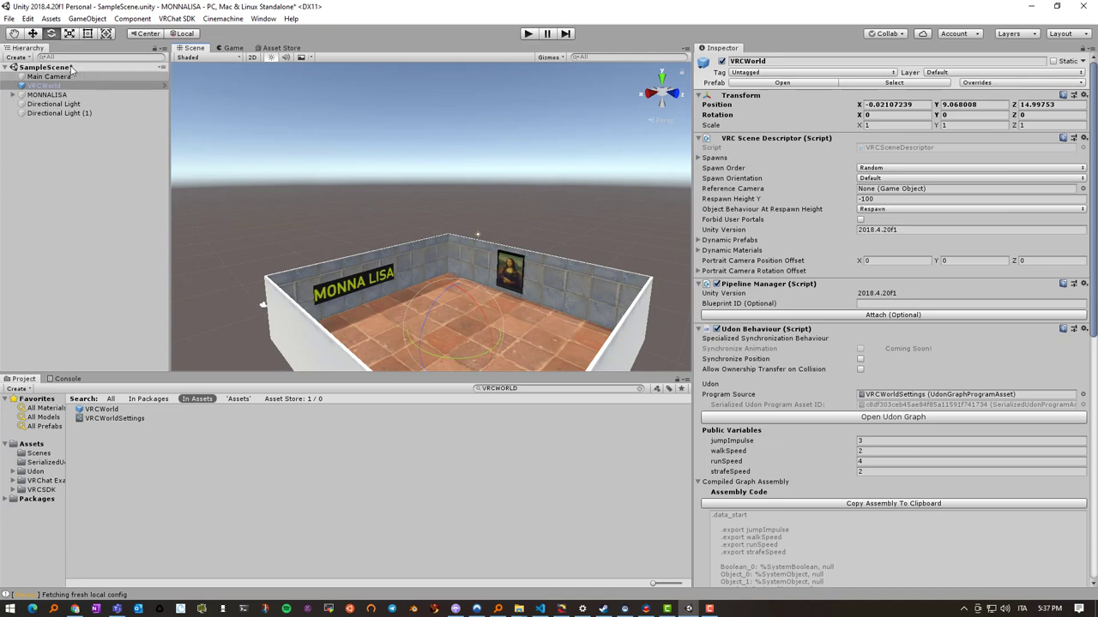
{"action": "left_click", "coordinate": [32, 34]}
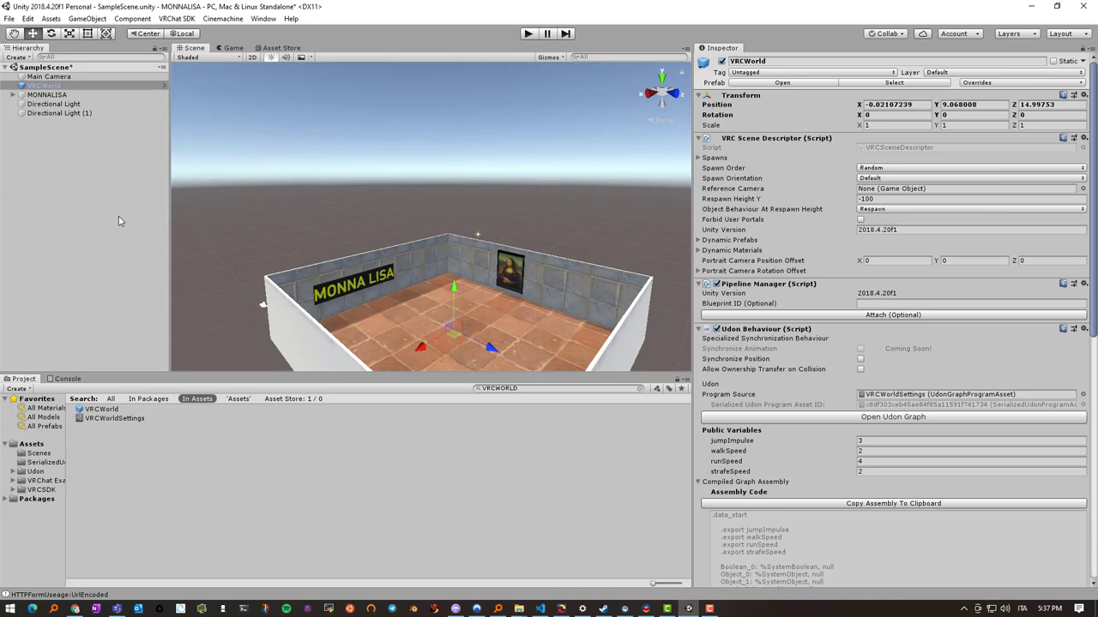
{"action": "key", "text": "ctrl+s"}
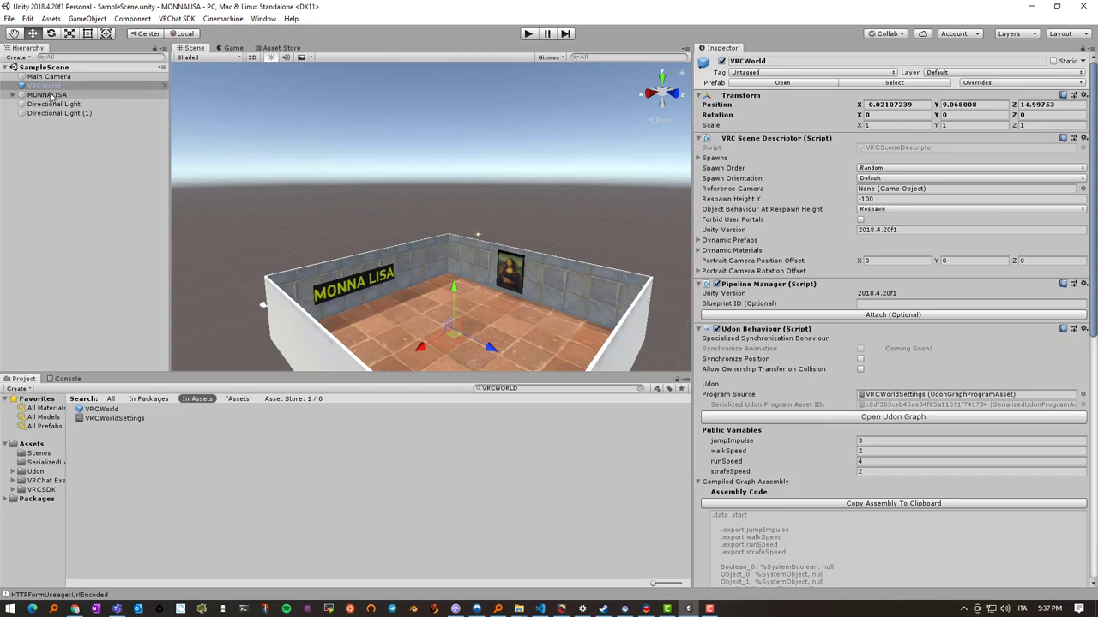
Set up the project's layers and collision matrix for VRChat from the SDK control panel's scene setup
{"action": "left_click", "coordinate": [176, 18]}
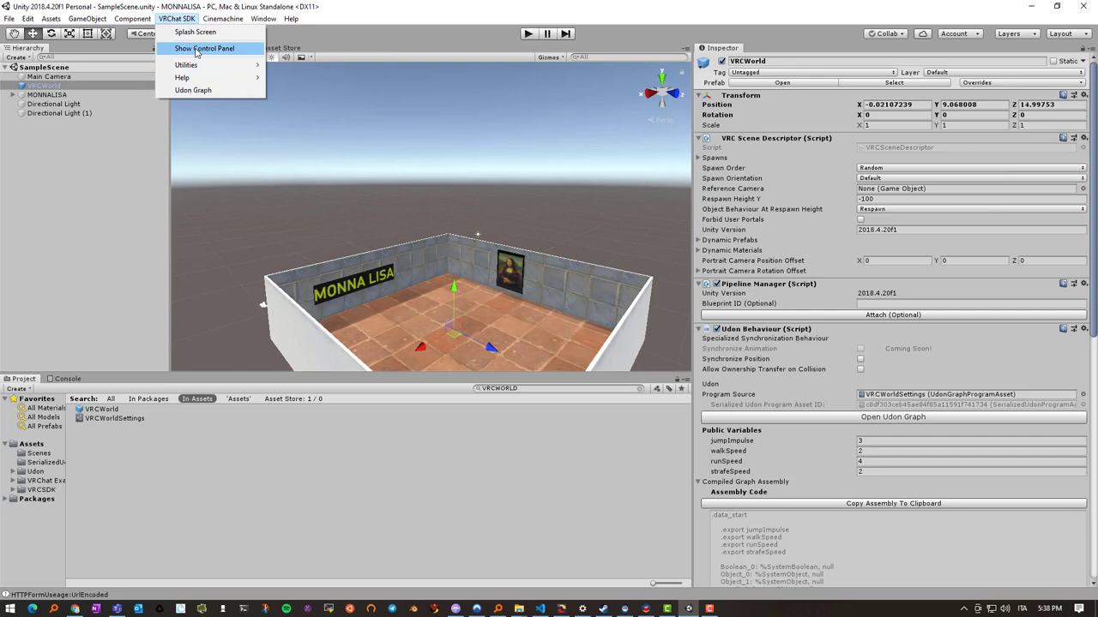
{"action": "left_click", "coordinate": [197, 51]}
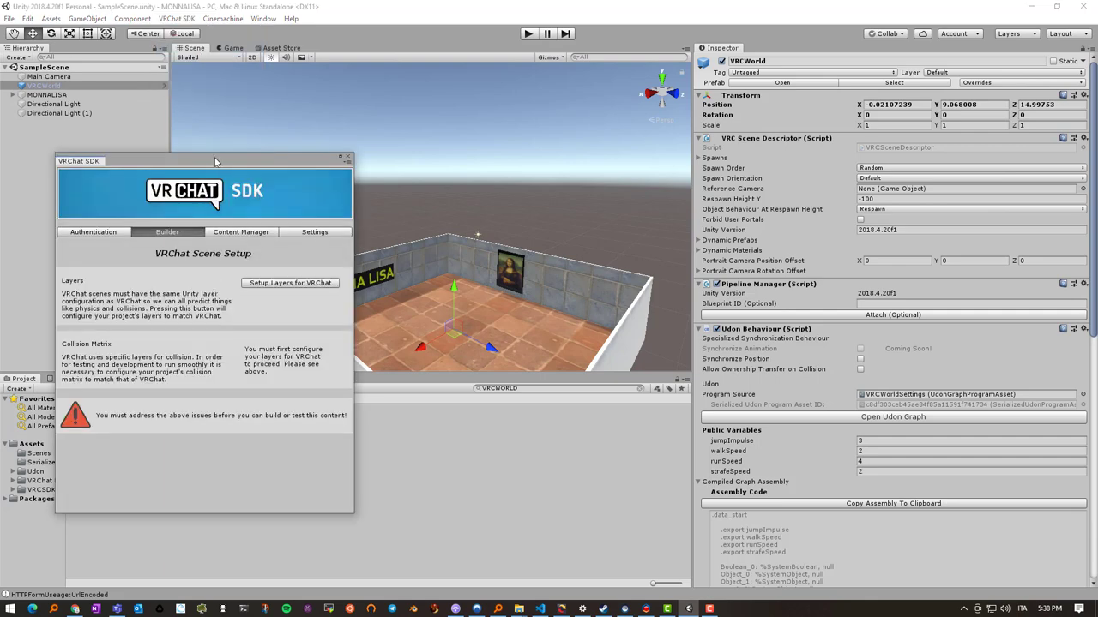
{"action": "left_click_drag", "start_coordinate": [215, 162], "coordinate": [238, 109]}
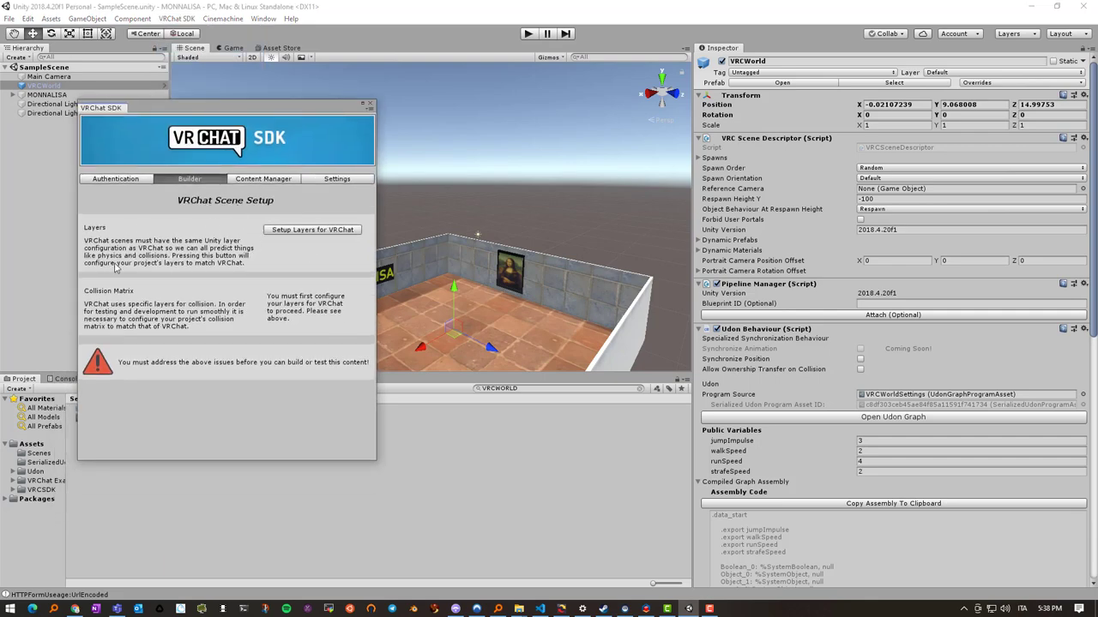
{"action": "left_click", "coordinate": [304, 230]}
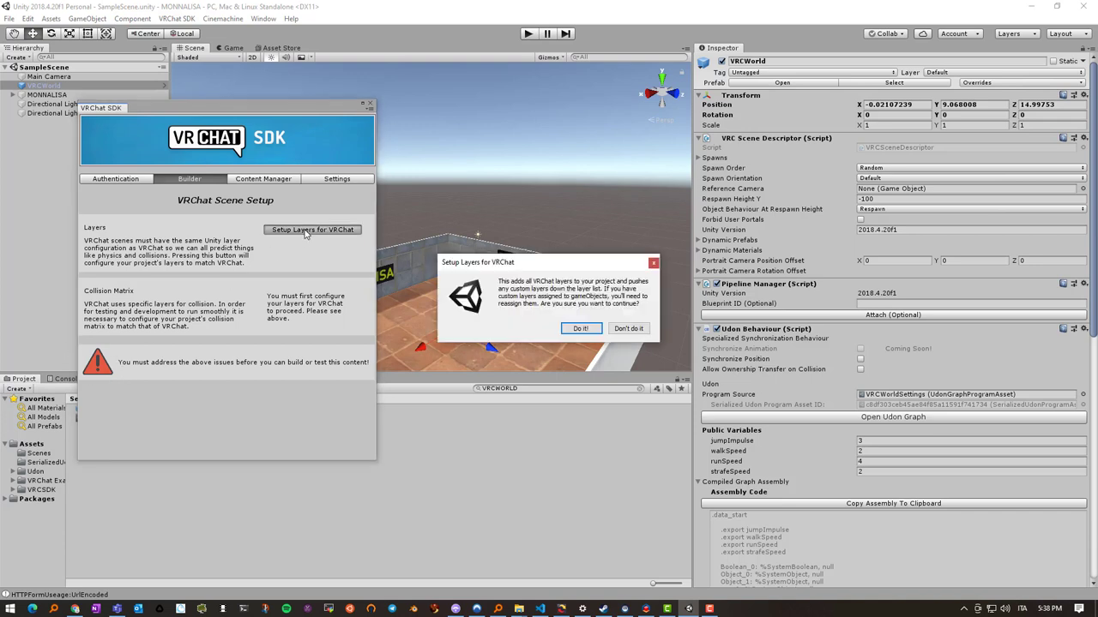
{"action": "left_click", "coordinate": [582, 328]}
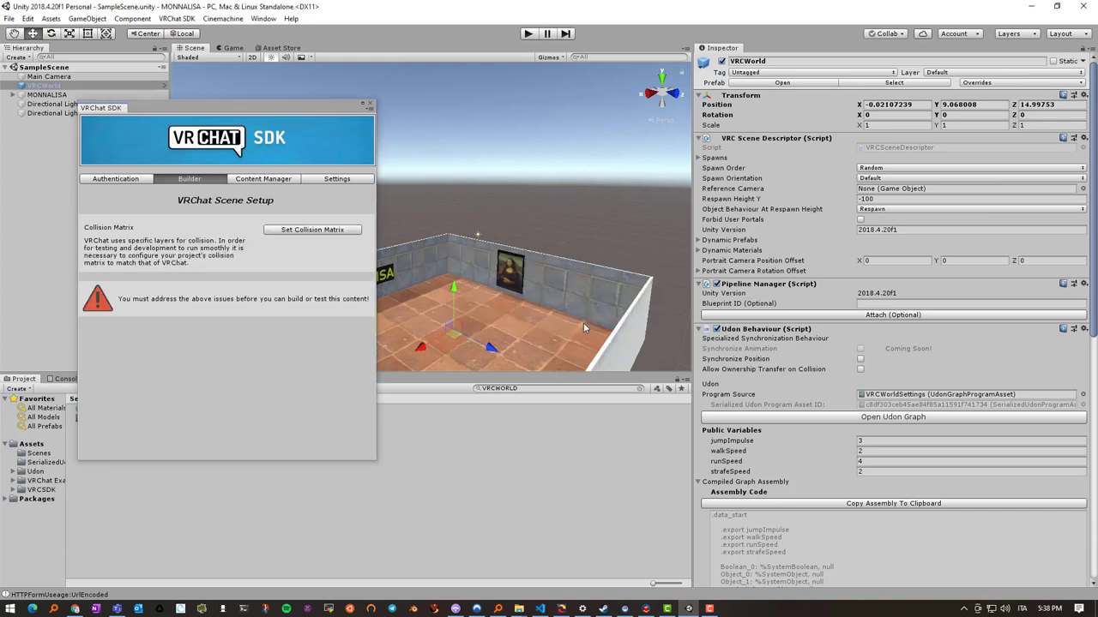
{"action": "left_click", "coordinate": [305, 231]}
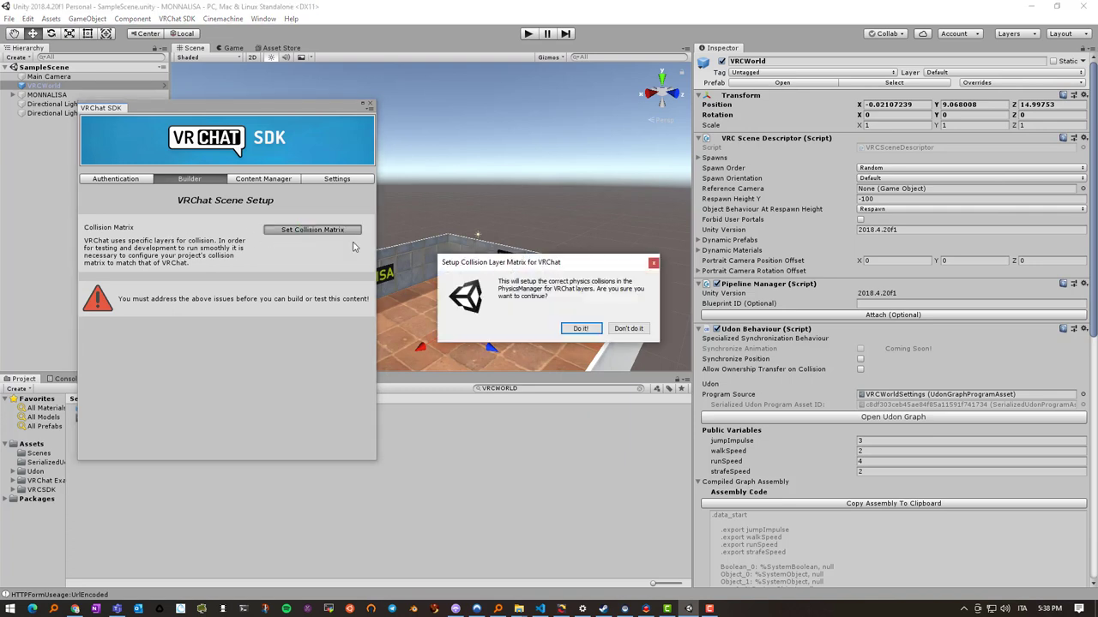
{"action": "left_click", "coordinate": [581, 328]}
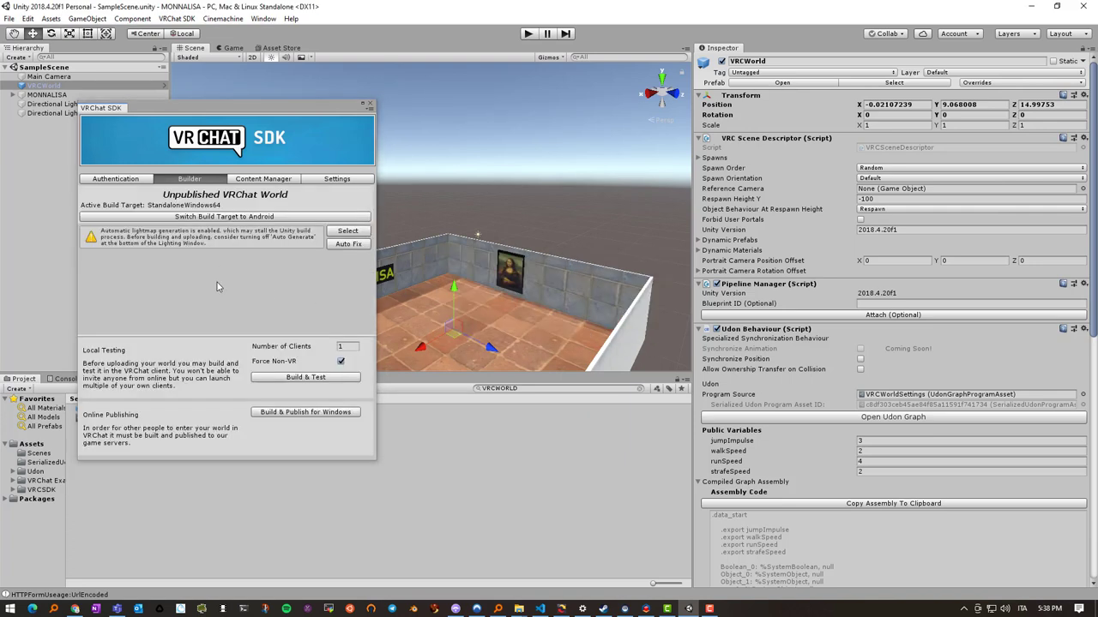
Apply the SDK's automatic fix for the automatic lightmap generation warning and review the scene's lightmapping settings
{"action": "left_click", "coordinate": [346, 246]}
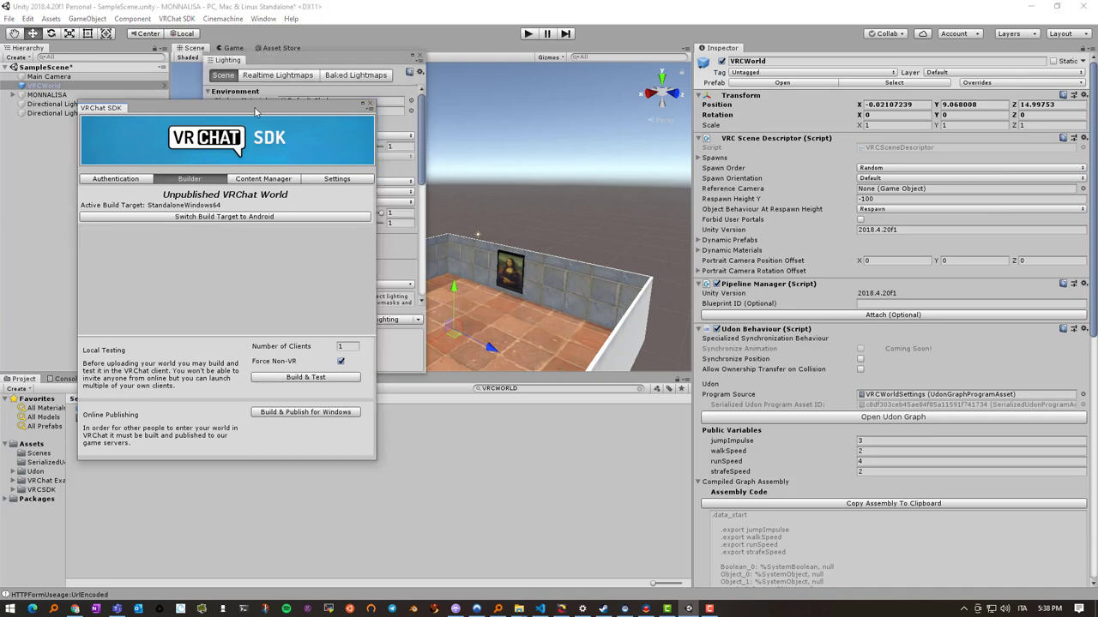
{"action": "left_click_drag", "start_coordinate": [285, 110], "coordinate": [672, 104]}
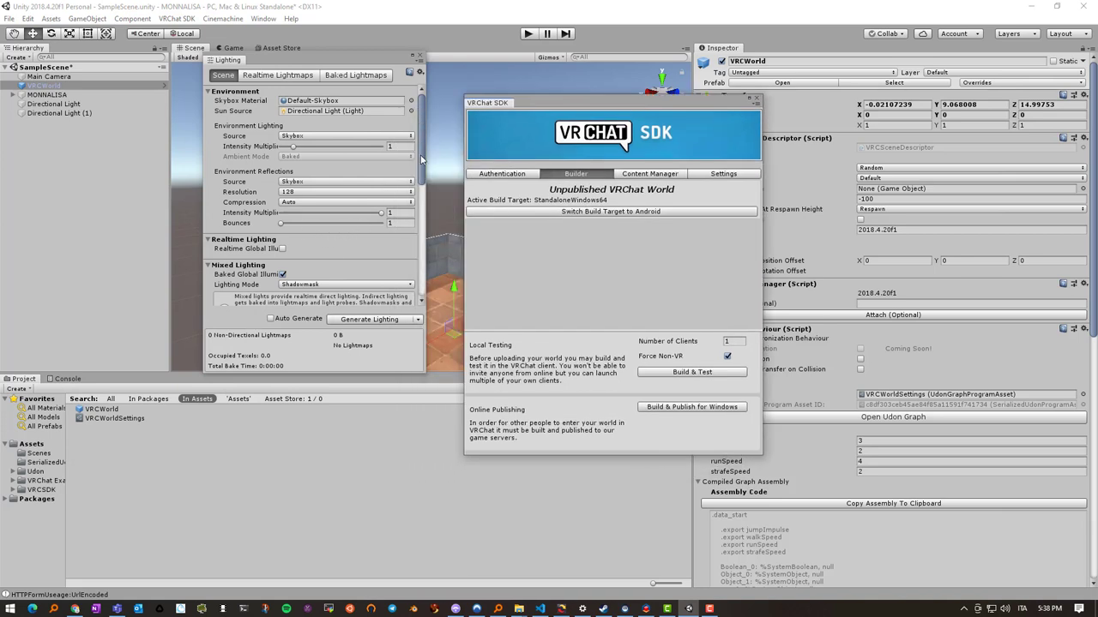
{"action": "left_click_drag", "start_coordinate": [423, 161], "coordinate": [424, 220]}
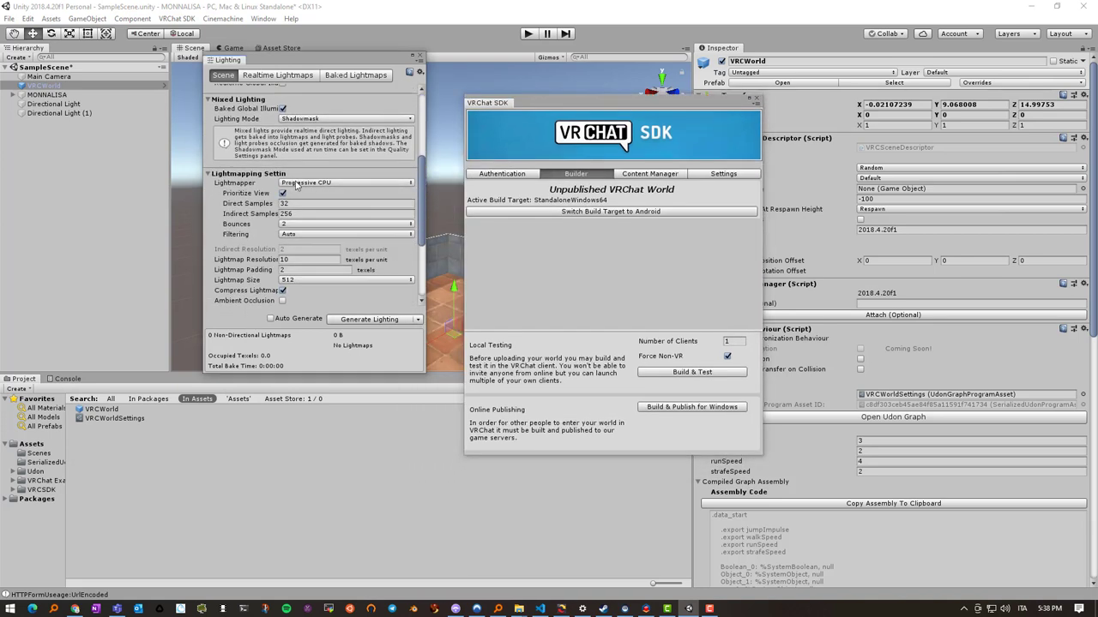